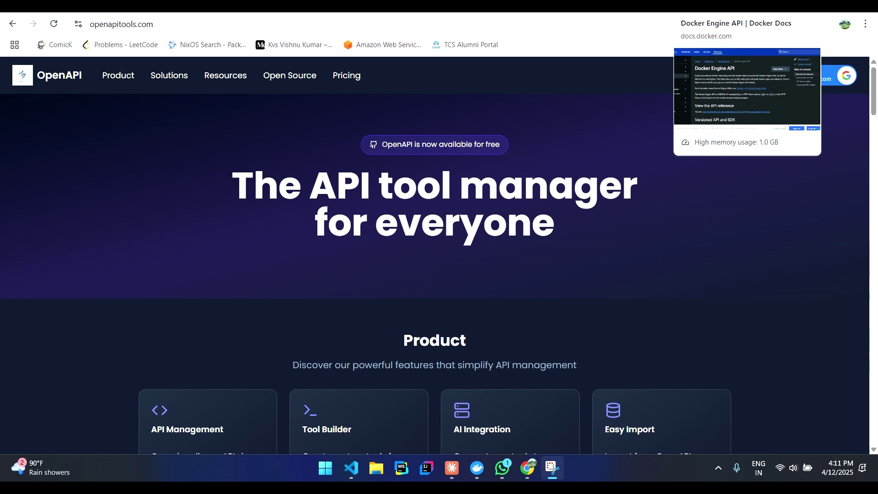
Open the latest Docker Engine API reference in Docker Docs and download its OpenAPI specification as v1.48 (1) to the Downloads folder.
click(714, 5)
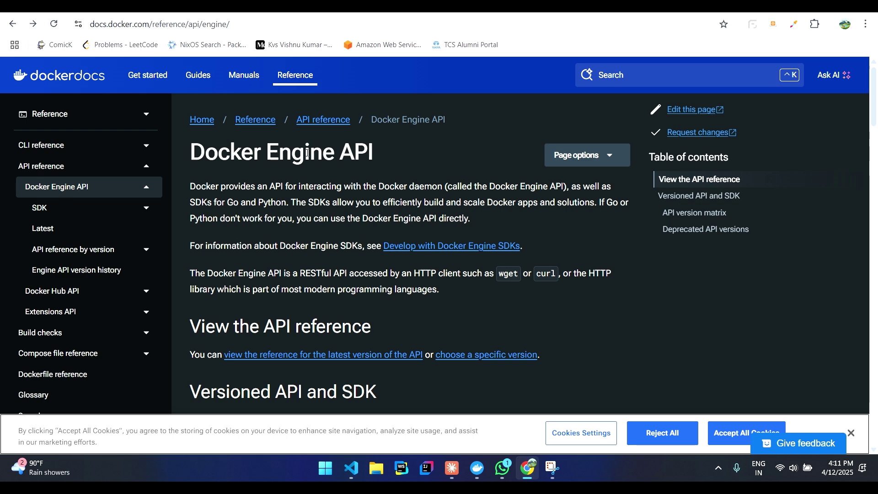
scroll(294, 297, down, 2)
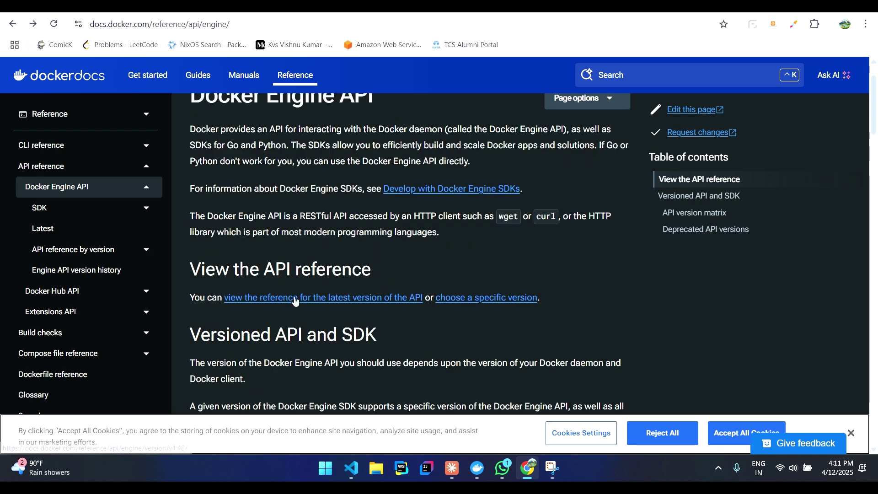
click(294, 296)
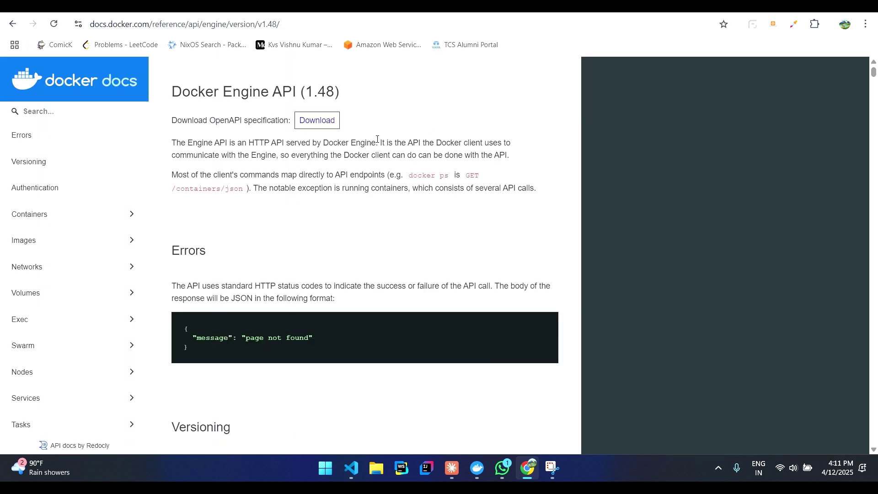
click(317, 123)
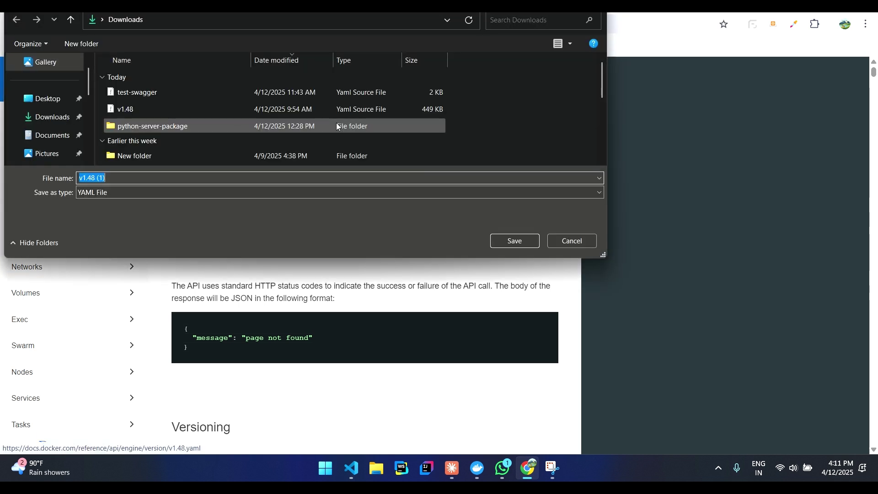
click(517, 241)
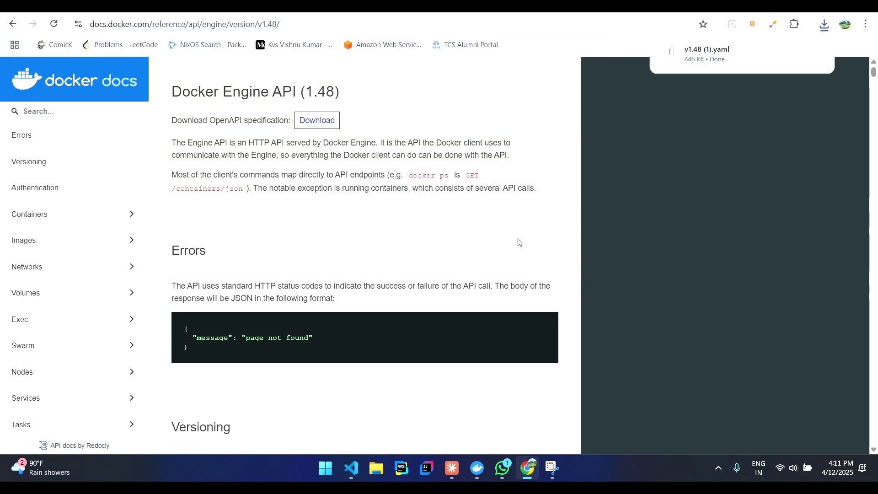
Open the downloaded v1.48 (1).yaml file, look through the API definition and close it again.
click(707, 57)
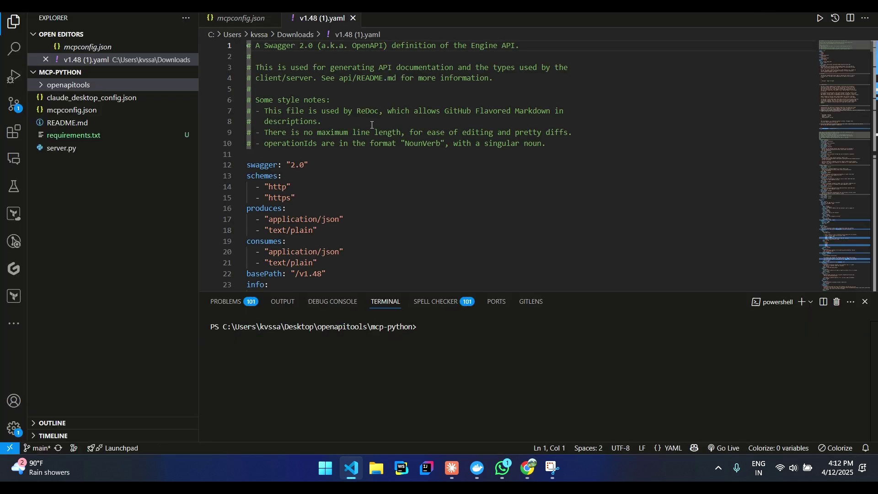
scroll(371, 125, down, 10)
scroll(371, 125, down, 15)
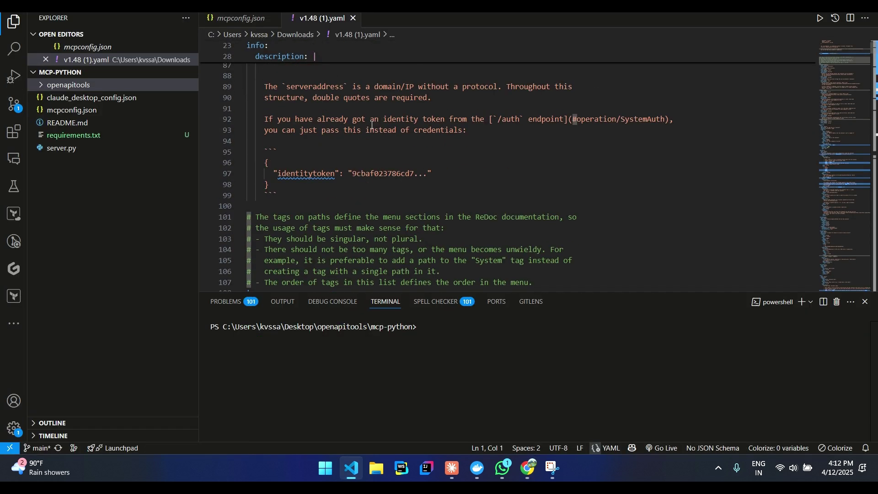
click(354, 18)
key(F11)
click(754, 53)
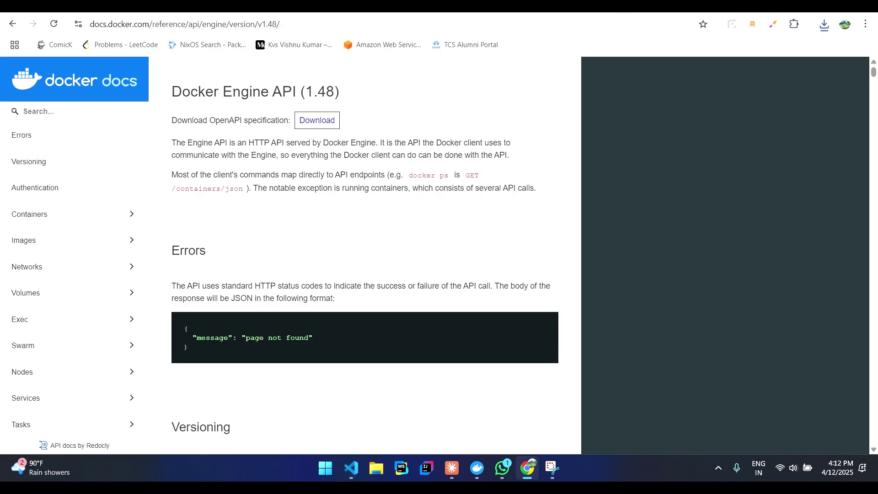
Go to the OpenAPI Tools site and sign in with the Google account.
key(ctrl+Tab)
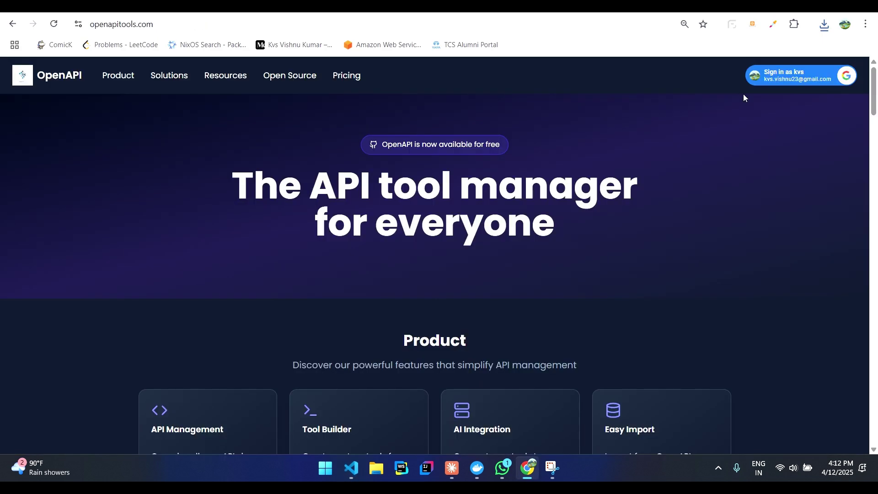
click(811, 78)
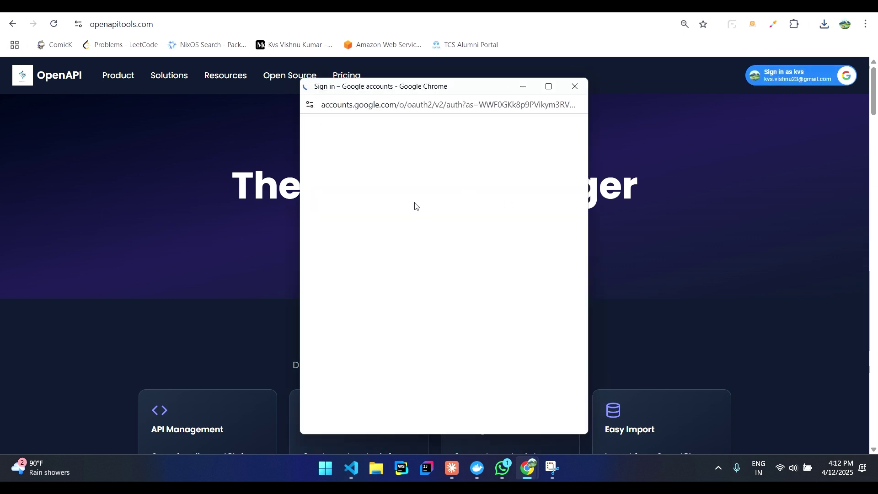
click(376, 261)
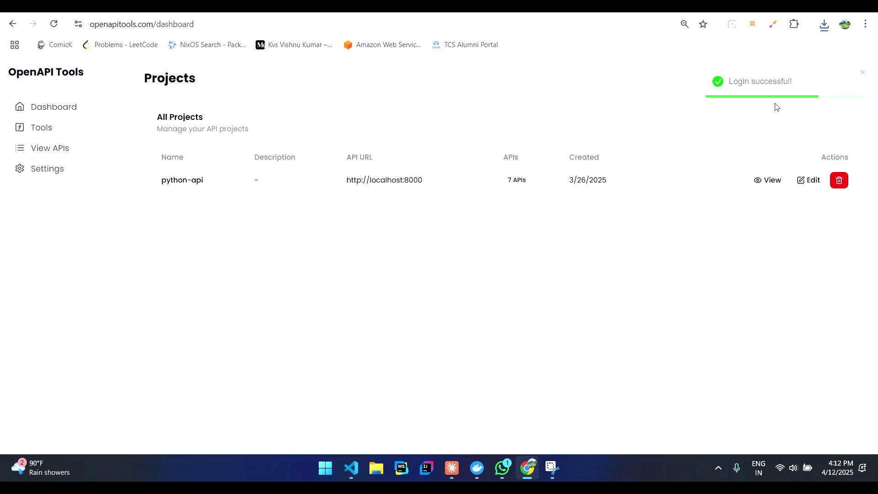
Start a new project named "docker mcp" with the description "this is an mcp server to communiate with docker using claude desktop".
click(869, 77)
click(832, 86)
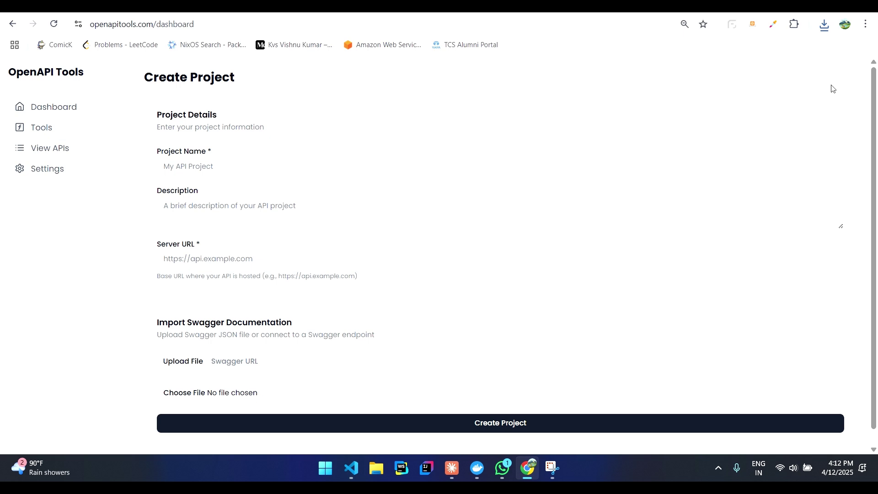
click(311, 166)
text(docker)
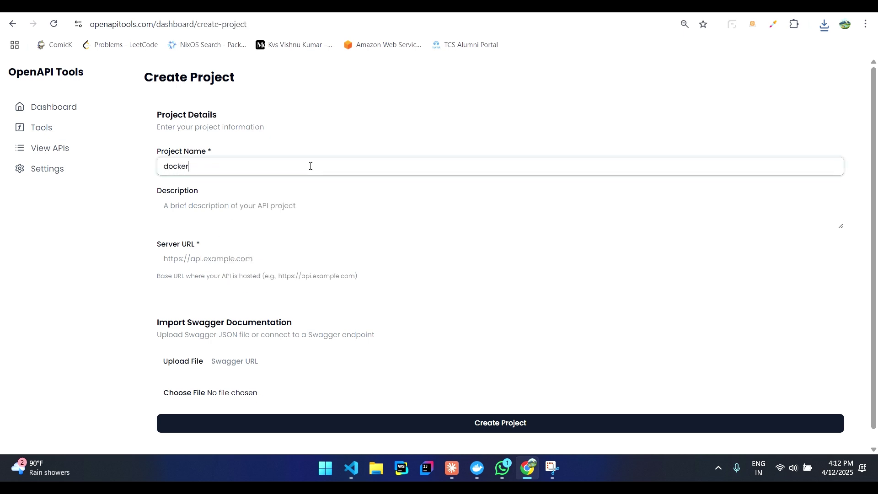
text( mcp)
click(282, 209)
text(this is an )
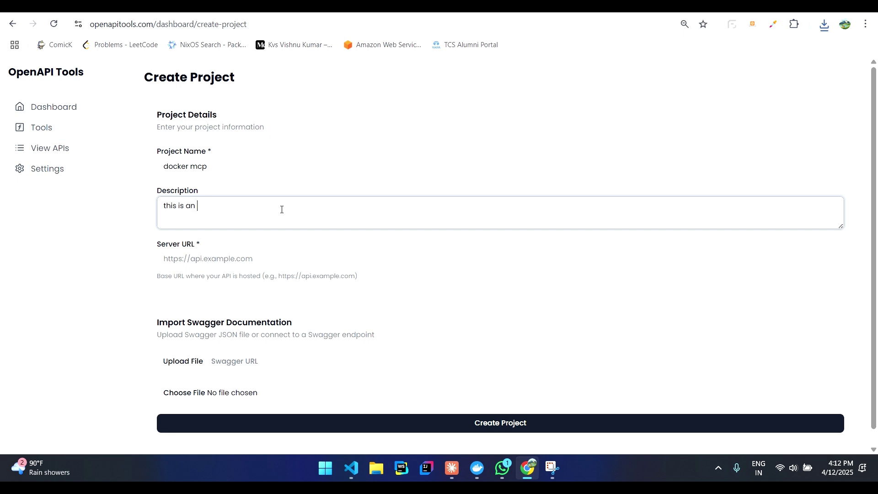
text(mcp server to communiate with )
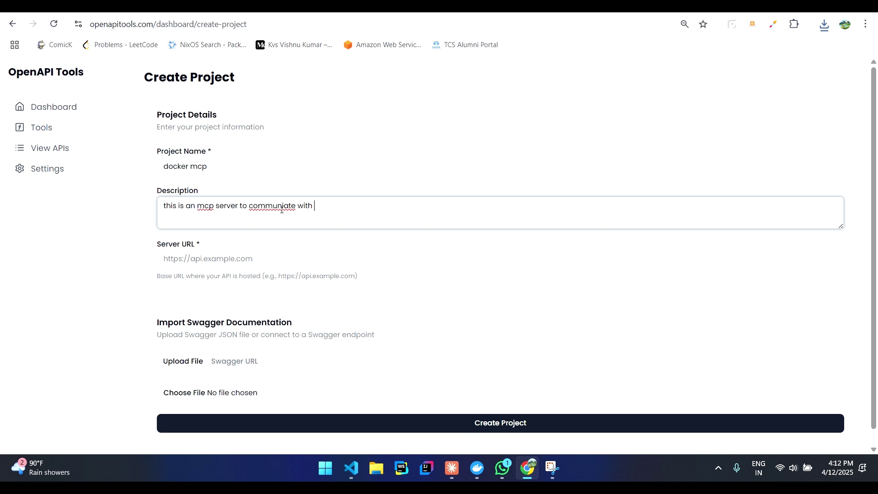
text(docker using claude desktop)
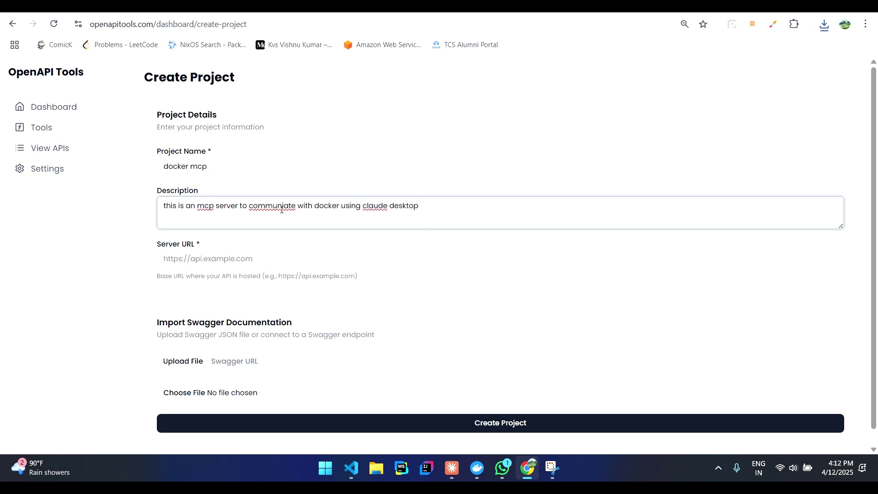
scroll(265, 228, down, 1)
click(242, 248)
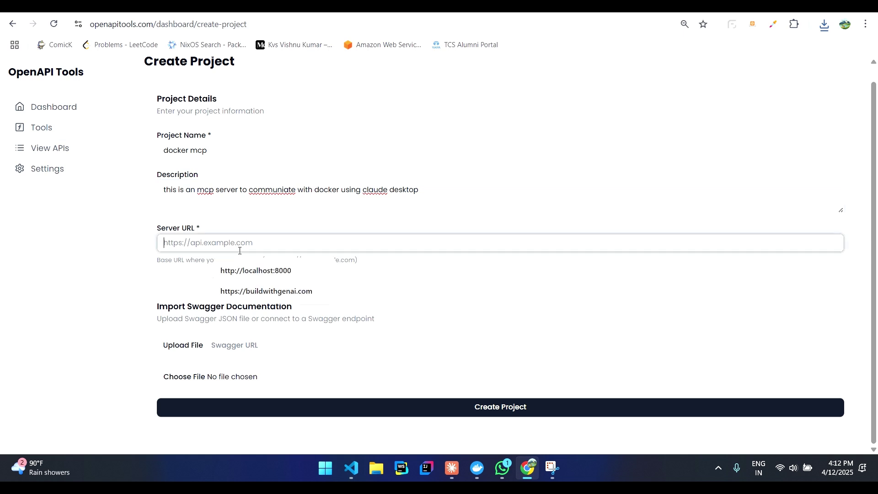
click(243, 270)
double_click(235, 242)
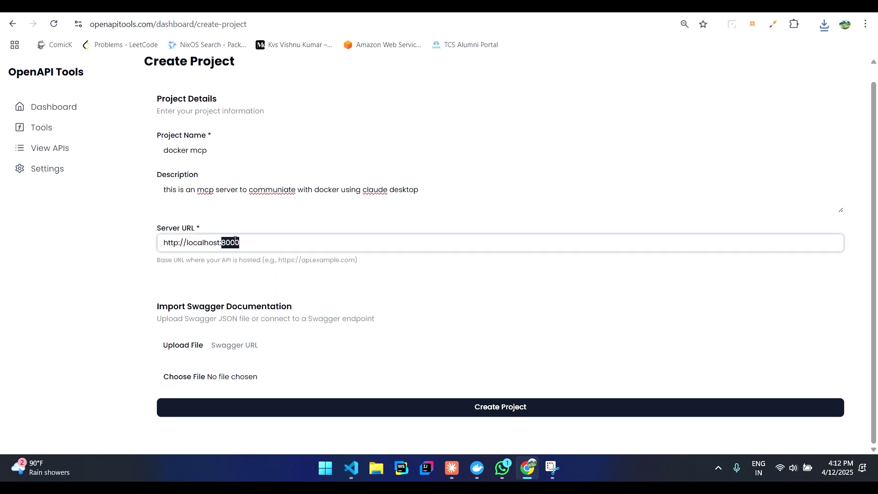
text(2375)
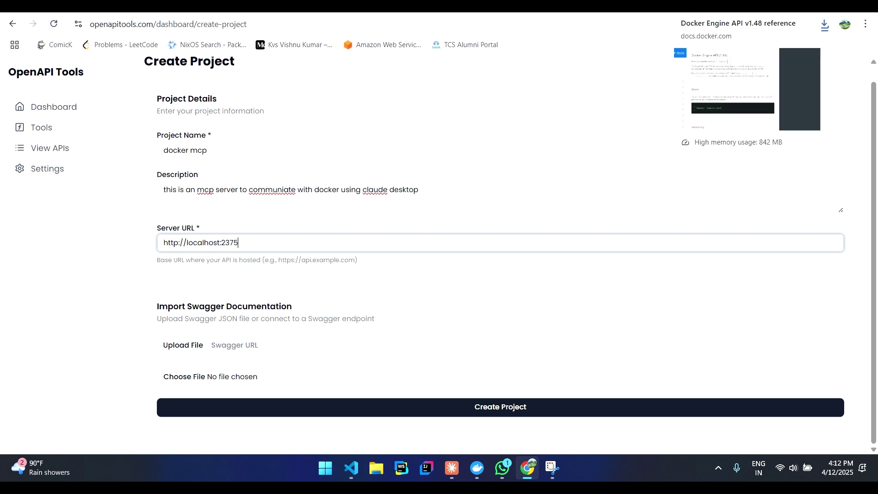
Switch to Docker Desktop and check the general setting for exposing the daemon over TCP without TLS, returning to the project form.
click(686, 5)
scroll(388, 205, down, 1)
scroll(388, 206, up, 2)
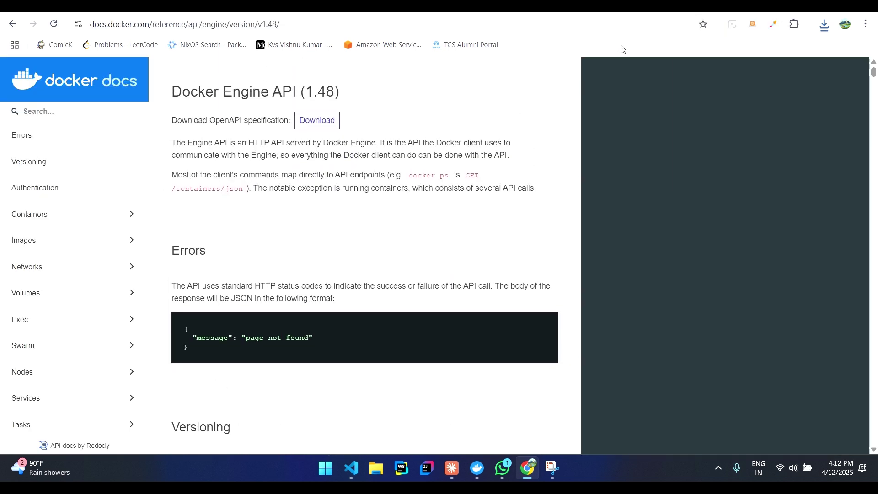
click(549, 5)
click(477, 467)
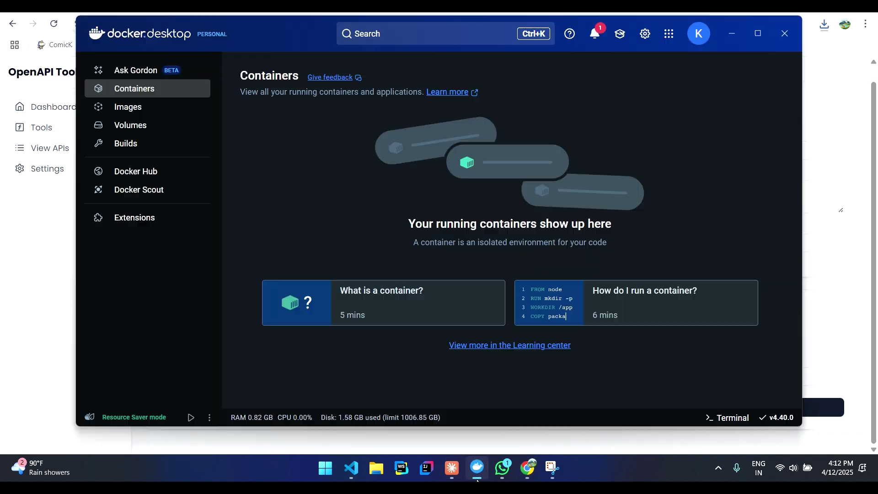
click(655, 32)
scroll(388, 238, down, 3)
scroll(388, 238, down, 1)
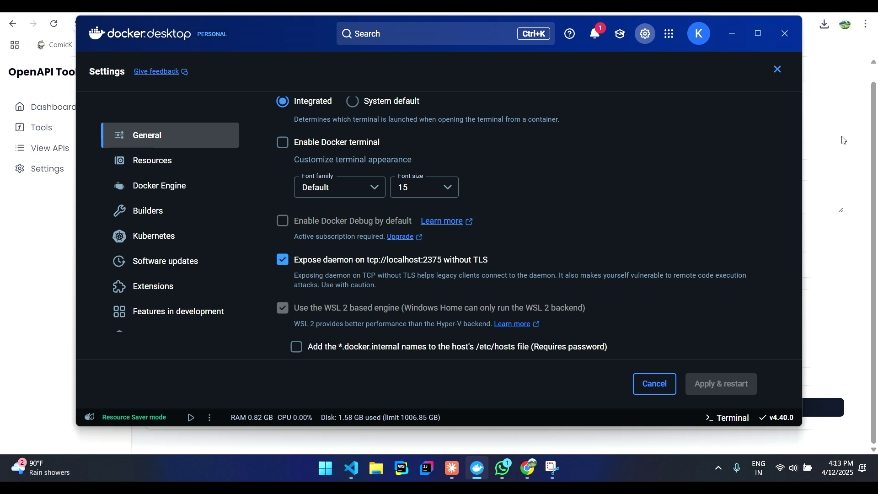
click(852, 169)
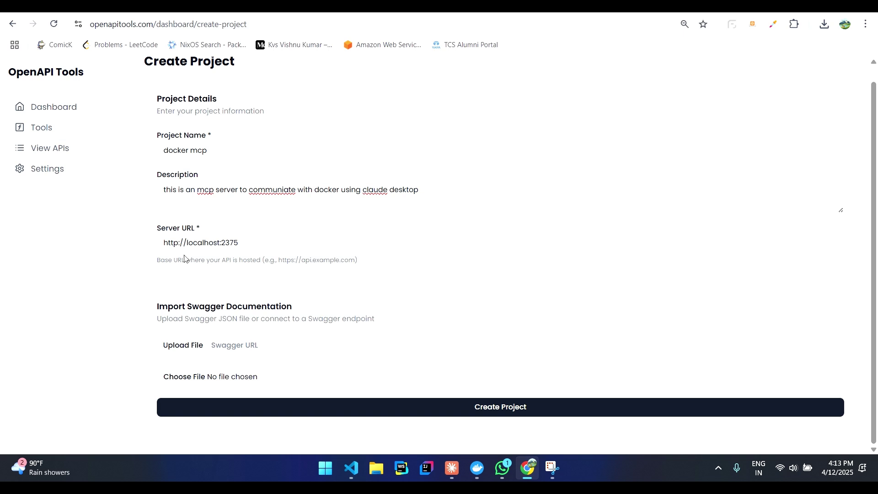
Upload the v1.48 (1) file from Downloads as the Swagger documentation and create the project.
click(189, 381)
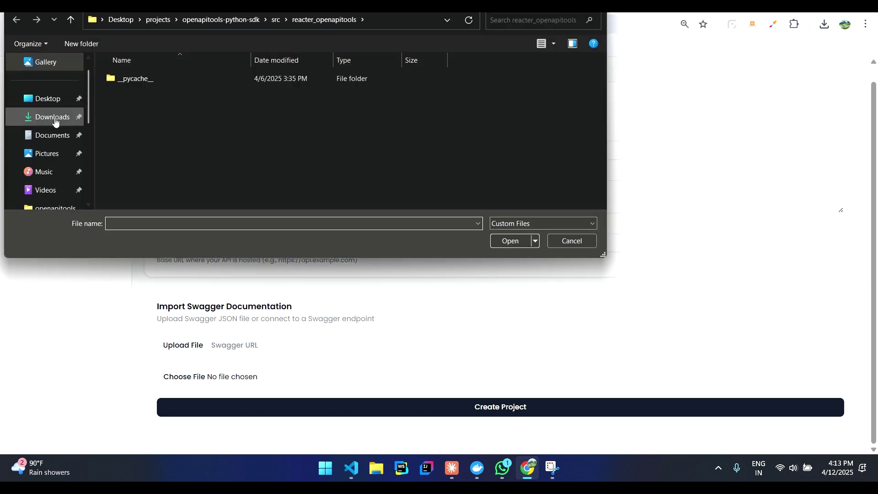
click(55, 119)
click(147, 92)
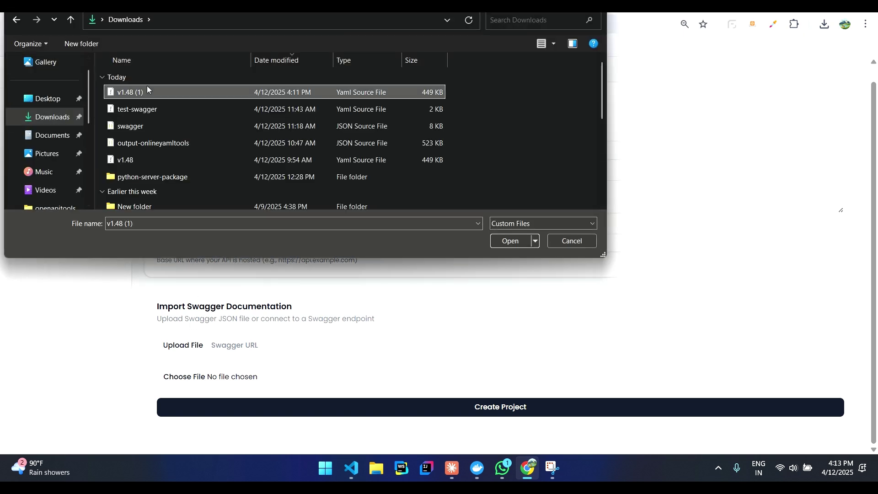
click(508, 241)
scroll(484, 248, down, 1)
click(444, 401)
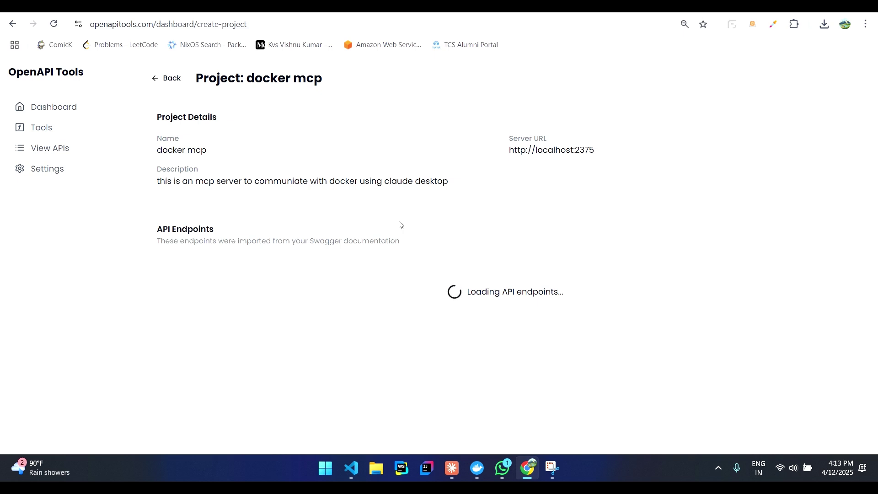
Look over the imported API endpoints and open the docker mcp project's API view from the dashboard.
scroll(339, 239, down, 7)
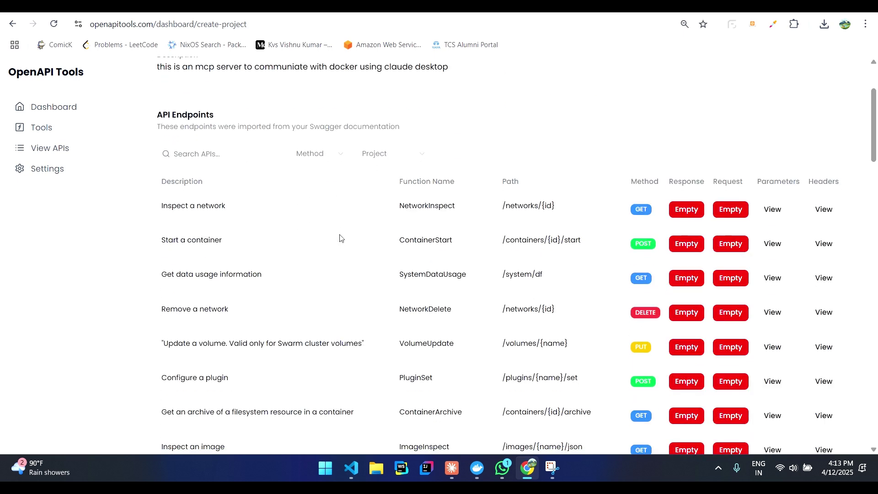
scroll(340, 238, down, 20)
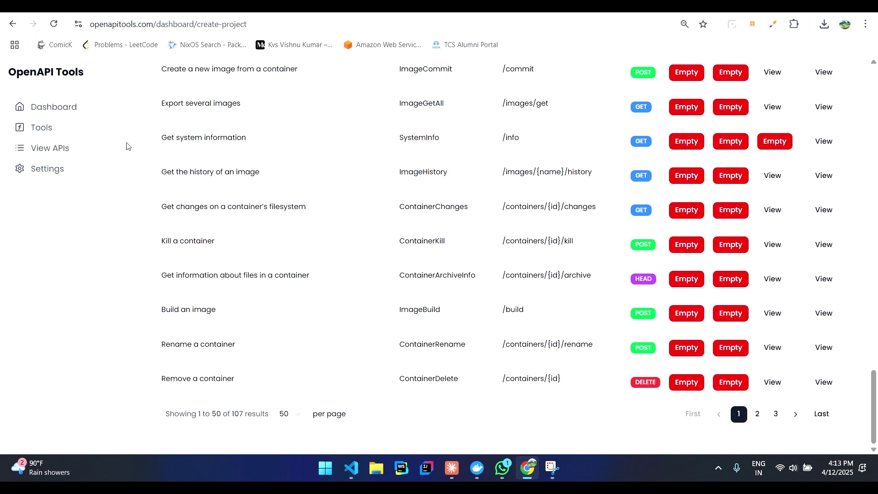
click(62, 133)
click(67, 108)
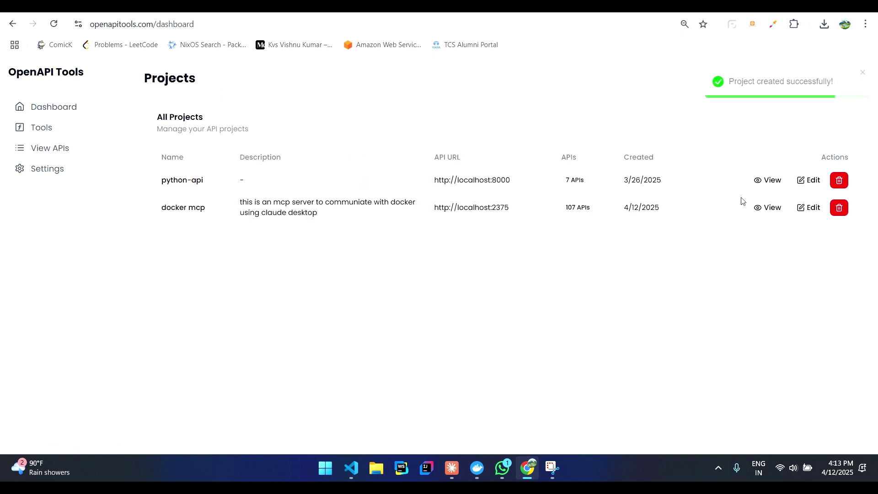
click(764, 208)
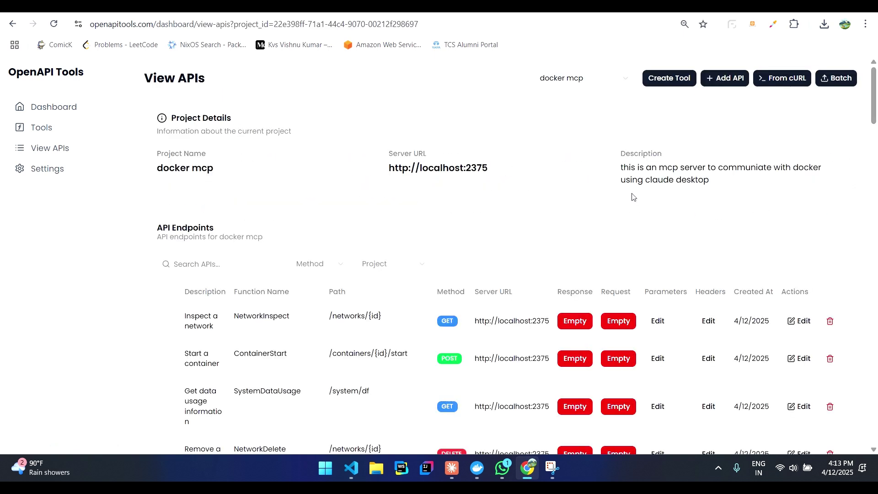
Browse the docker mcp endpoints and filter them by "images".
scroll(377, 191, down, 1)
click(229, 202)
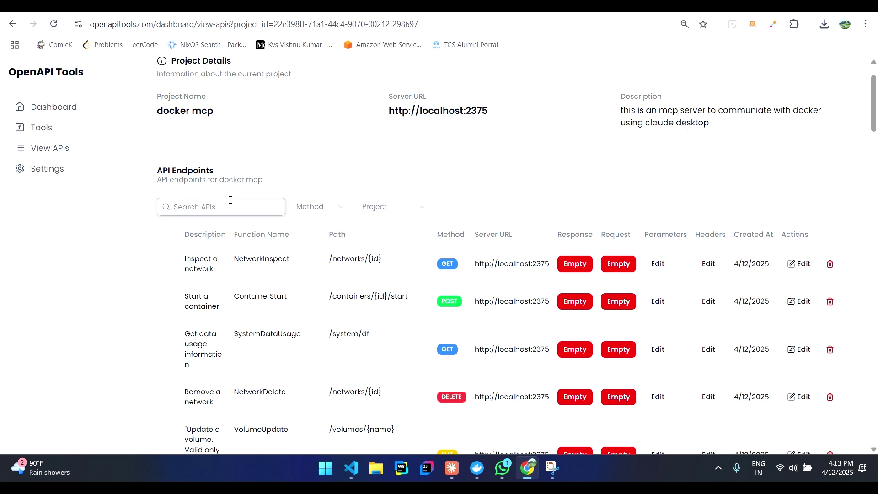
scroll(230, 200, down, 20)
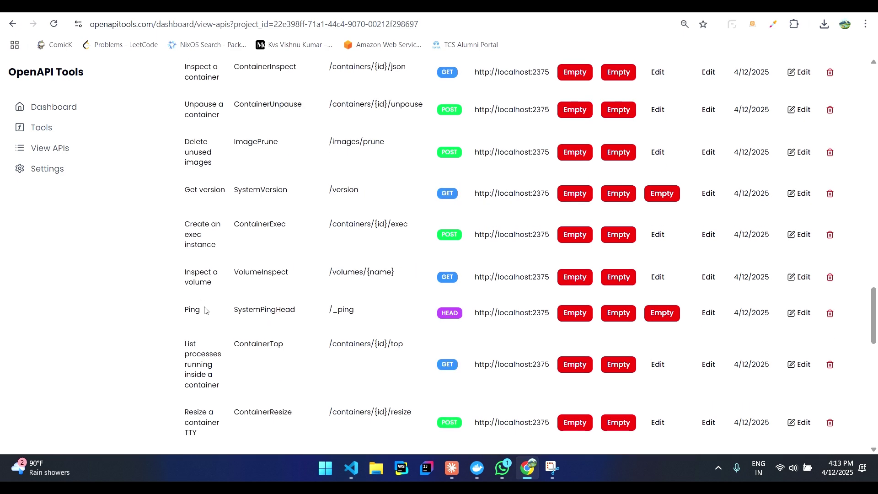
click(296, 403)
click(298, 384)
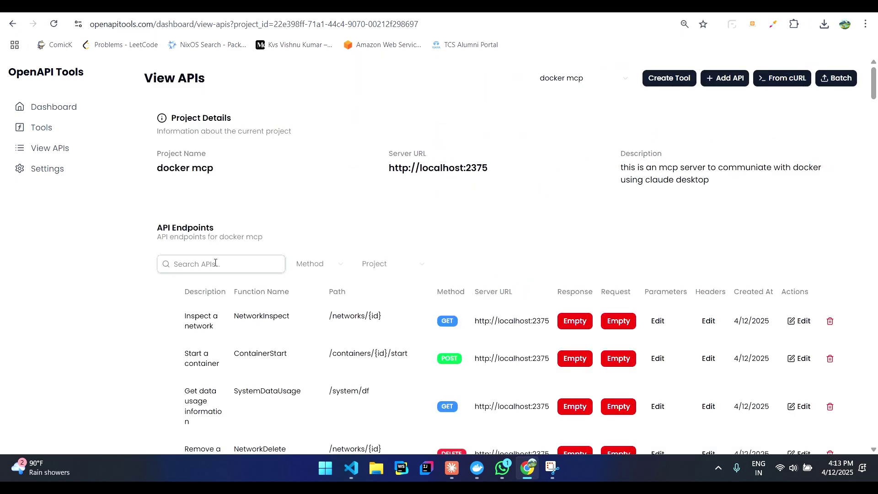
click(216, 264)
text(images)
Select the Inspect an image, List Images, Search images, Export an image and Delete unused images endpoints.
scroll(215, 264, down, 3)
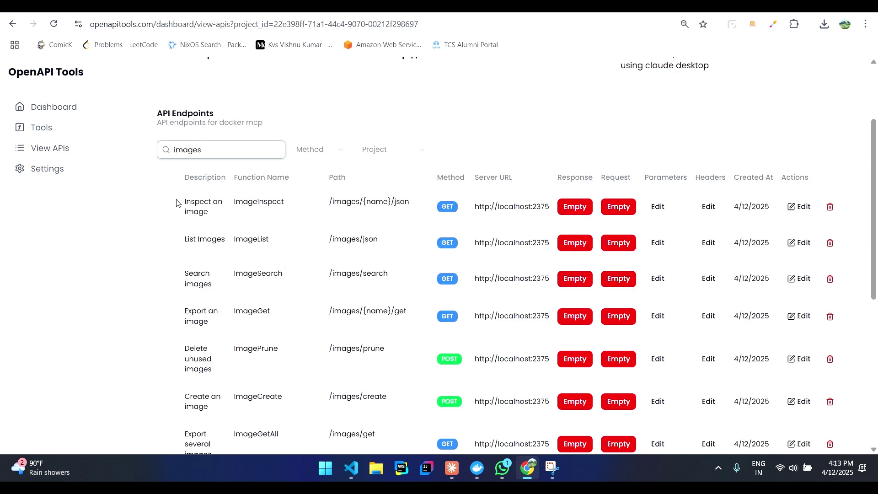
click(166, 204)
click(166, 240)
click(166, 276)
scroll(166, 274, down, 1)
scroll(165, 268, down, 2)
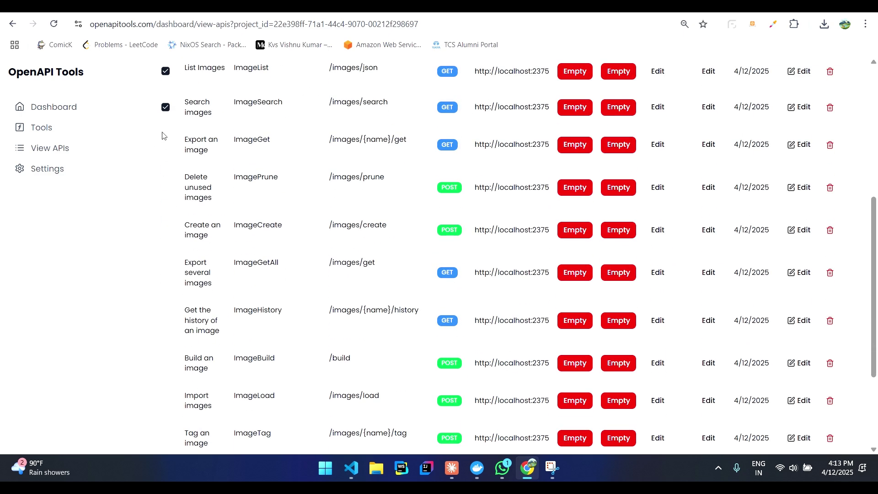
click(165, 142)
click(165, 184)
Select the remaining image endpoints: push, remove, tag, import, build, export several, get history and create.
scroll(168, 190, down, 3)
click(165, 331)
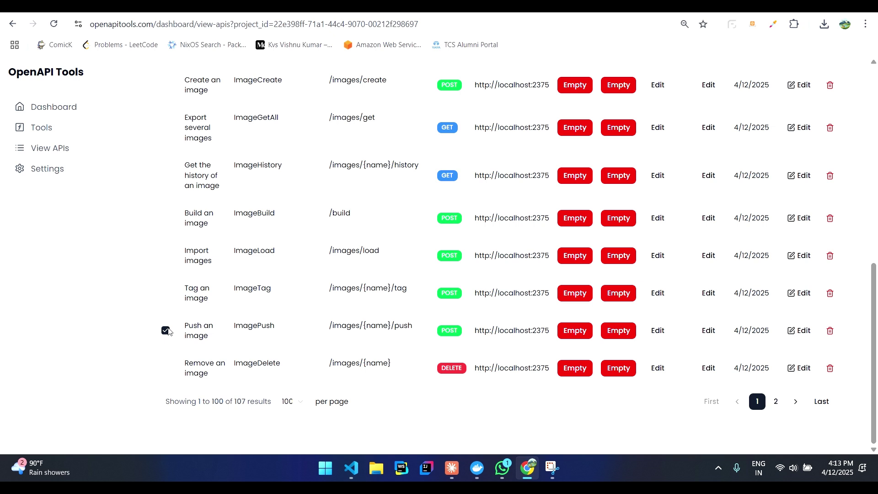
click(165, 367)
click(166, 292)
click(165, 255)
click(166, 218)
scroll(169, 192, up, 3)
click(166, 242)
click(166, 290)
click(166, 198)
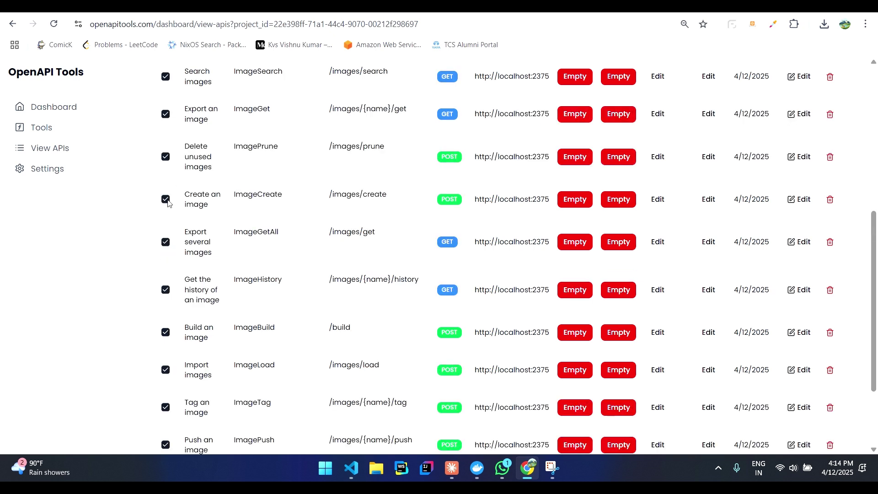
scroll(168, 196, up, 5)
scroll(223, 232, down, 8)
scroll(224, 232, up, 8)
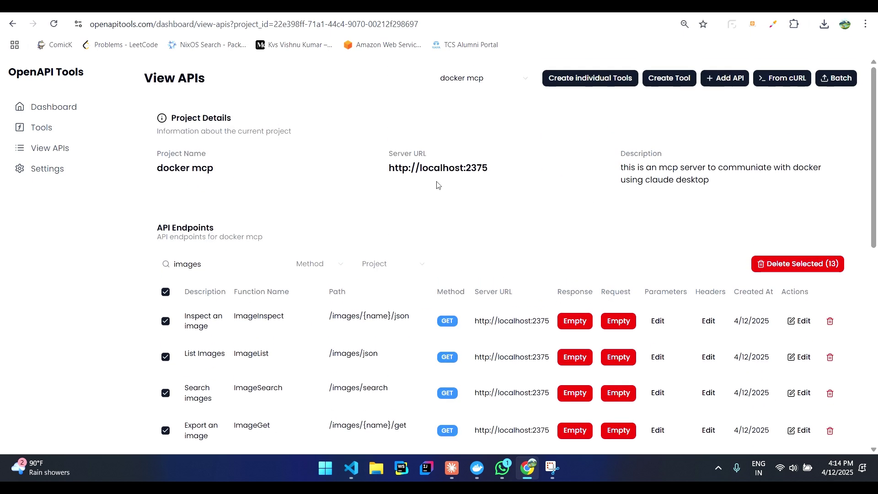
Create individual tools from the selected endpoints with the description "create a tool" and the Anthropic API key.
click(571, 78)
text(cr)
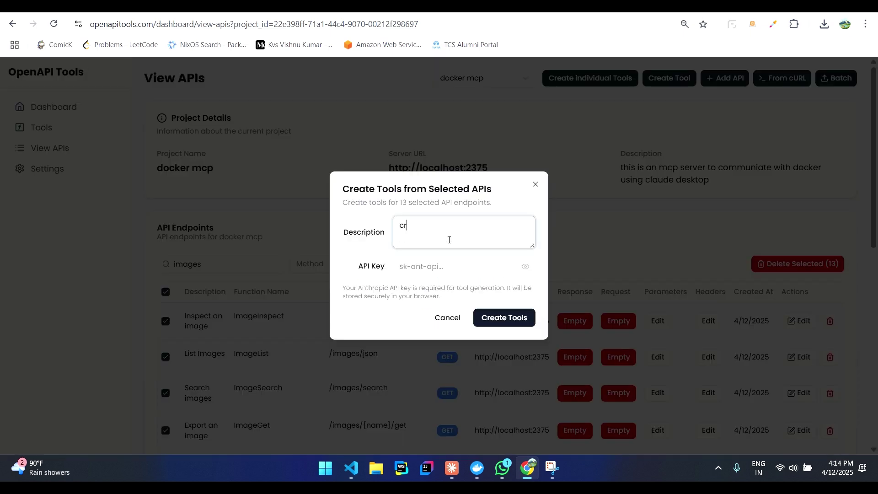
text(eate a tool)
key(Tab)
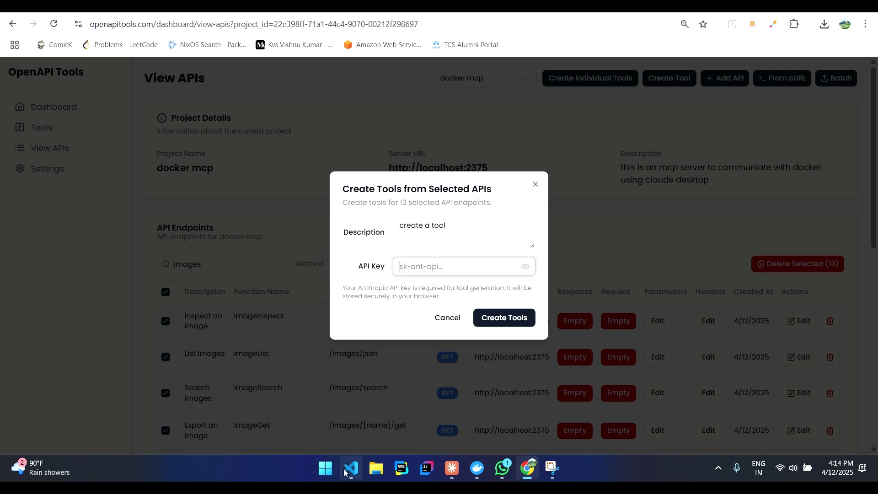
mouse_move(343, 472)
key(ctrl+v)
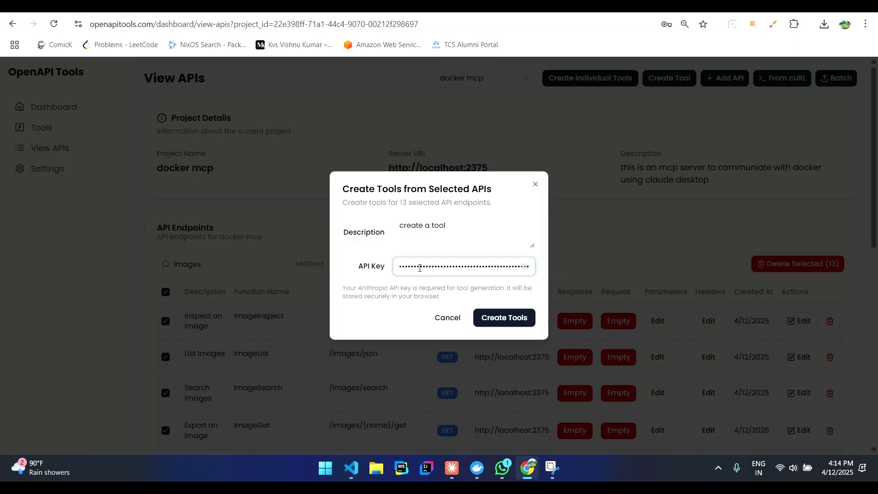
key(Return)
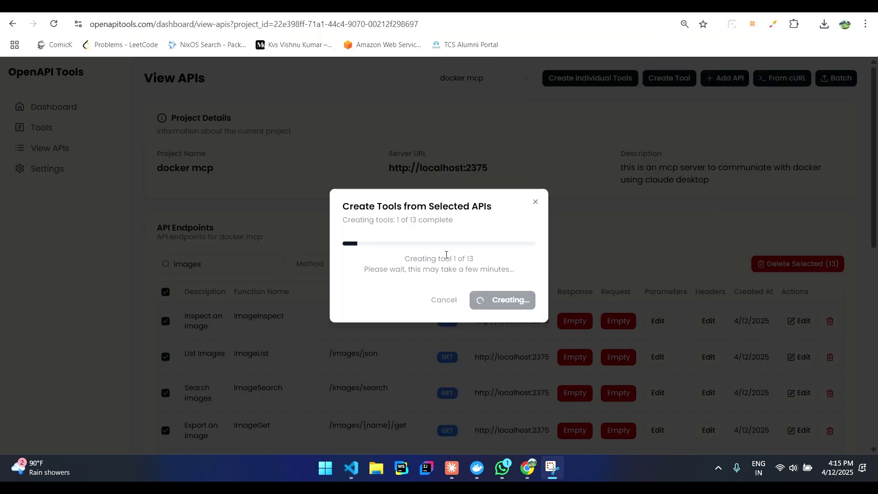
click(569, 353)
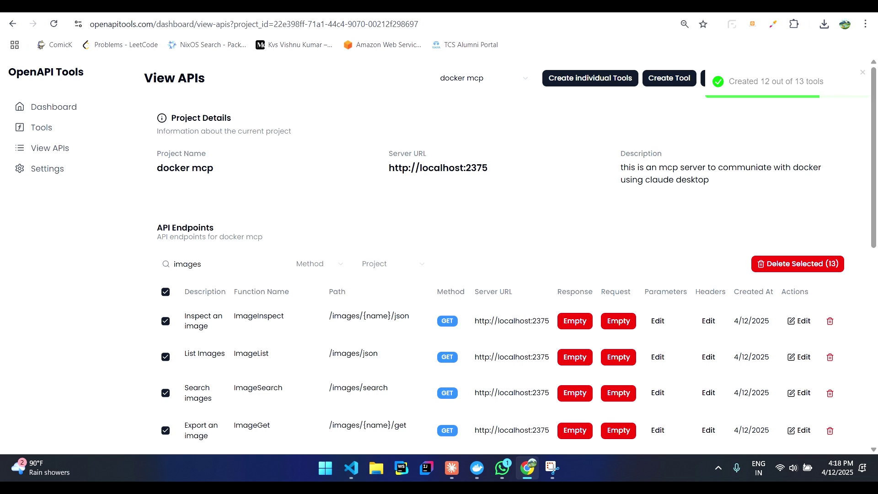
Open the tools list and review the Docker image tools among the first ten entries.
click(461, 12)
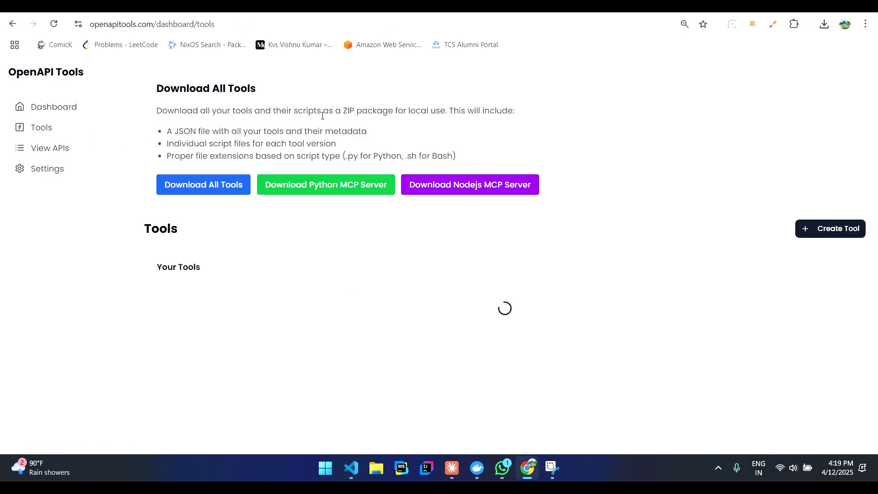
scroll(274, 225, down, 4)
scroll(284, 249, up, 2)
scroll(284, 248, down, 2)
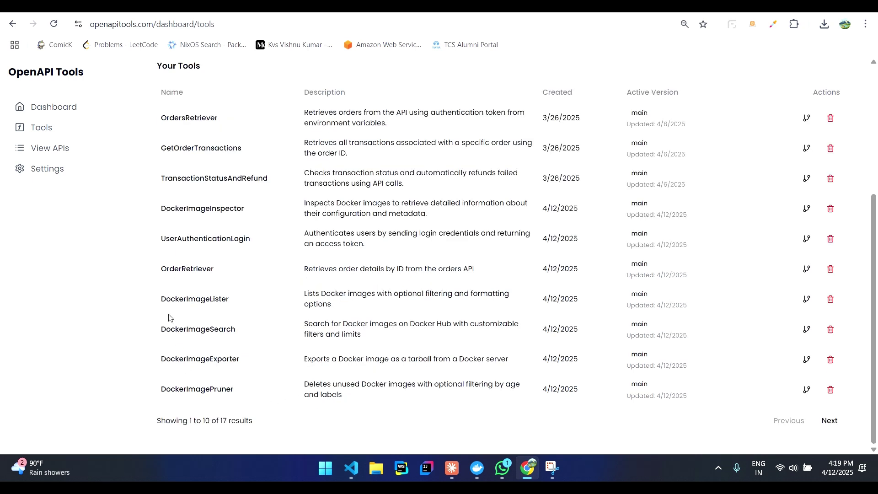
drag(163, 300, 263, 302)
click(197, 345)
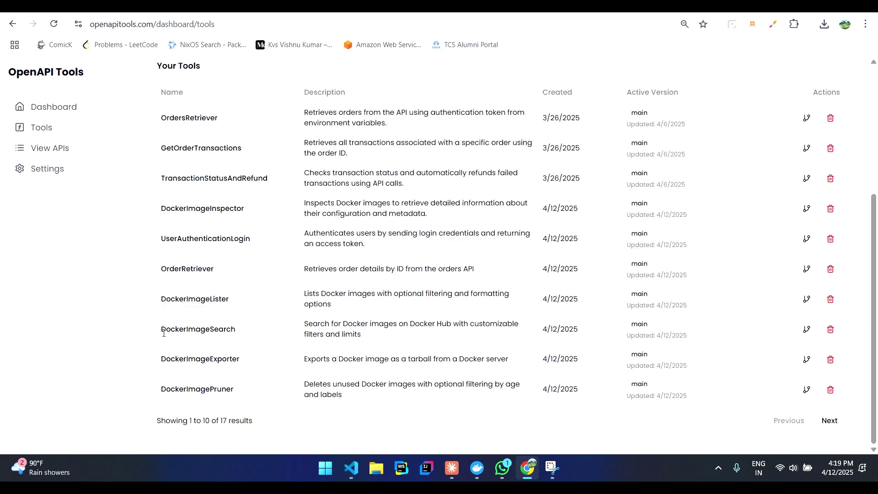
double_click(200, 359)
double_click(205, 389)
Examine the remaining Docker tools on the second page of the list, including DockerImagePuller, DockerImageBuilder and DockerImagePush.
click(829, 424)
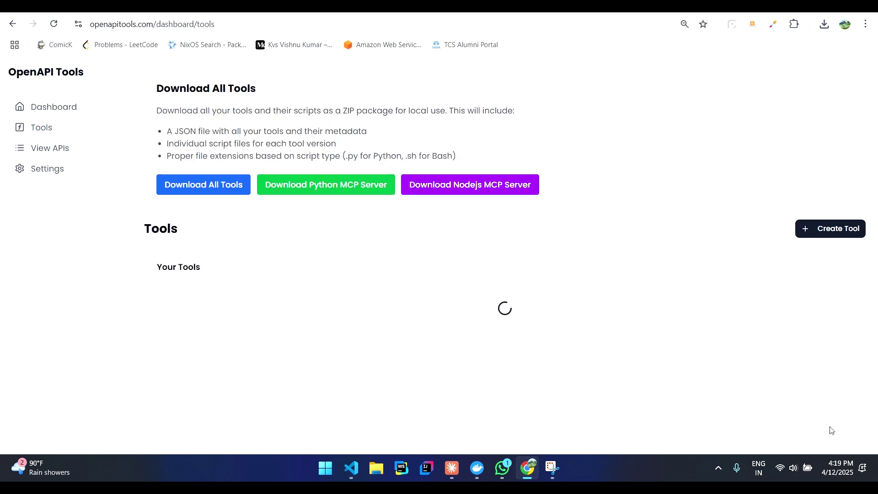
scroll(192, 256, down, 2)
double_click(196, 209)
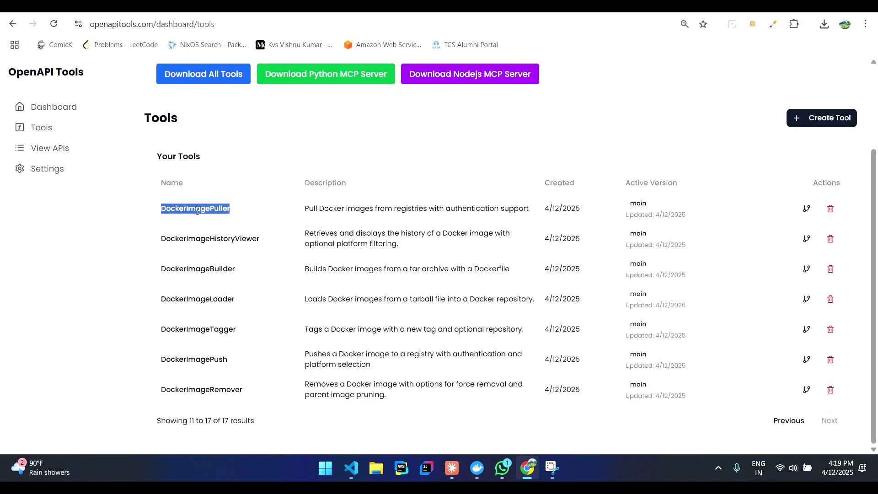
double_click(207, 270)
double_click(212, 359)
click(215, 378)
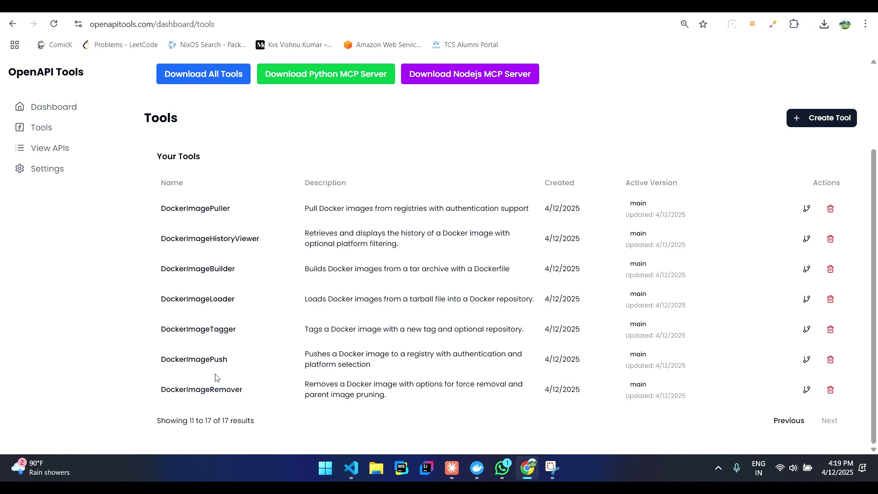
double_click(214, 359)
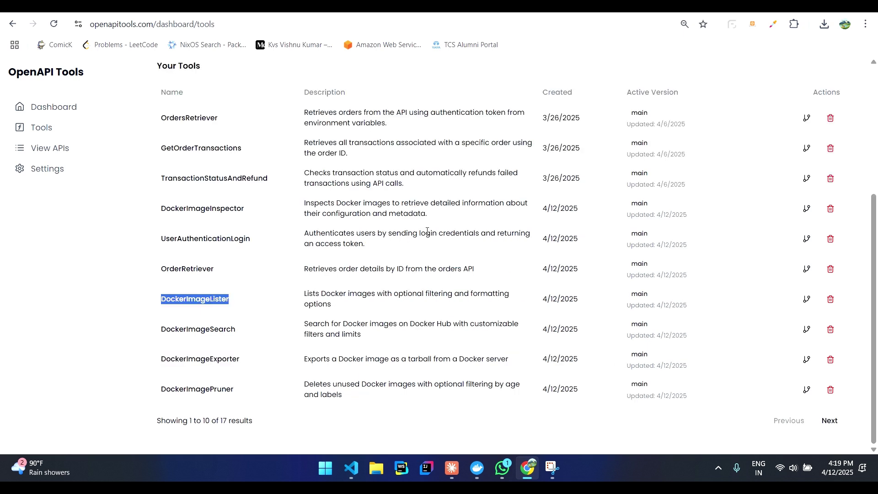
Download the Python MCP server package and save it as python-server-package (1).zip.
scroll(427, 231, up, 5)
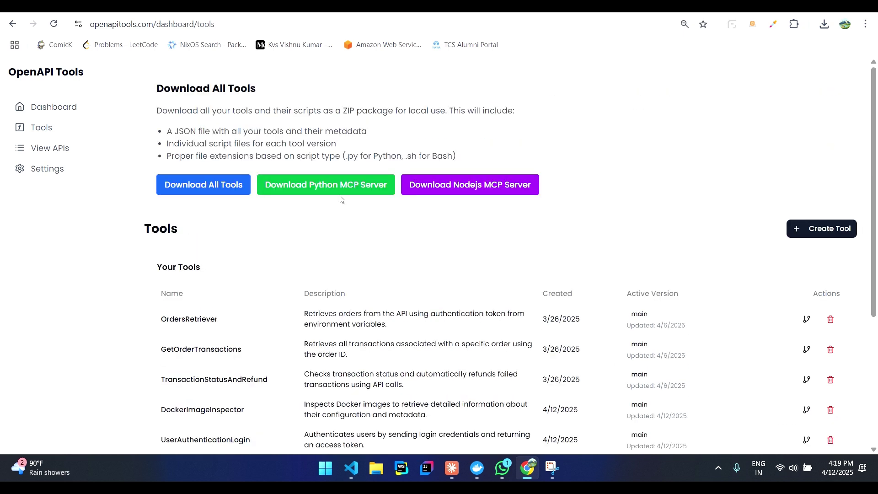
click(322, 185)
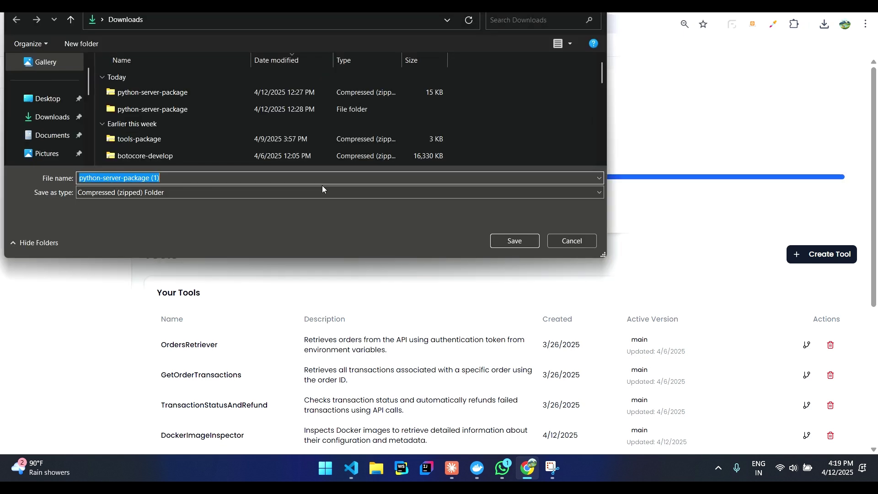
click(42, 124)
click(509, 241)
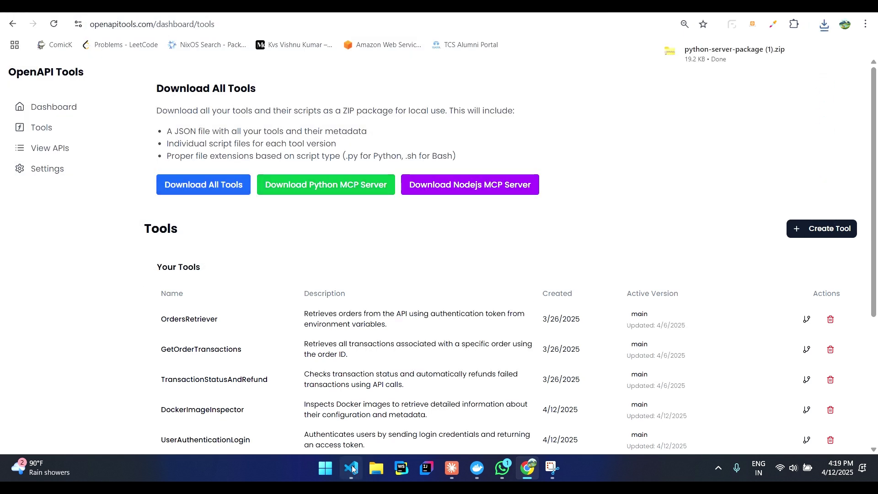
Switch to Visual Studio Code and look over the openapitools folder's scripts and the reacter-openapitools dependency in requirements.txt.
mouse_move(352, 472)
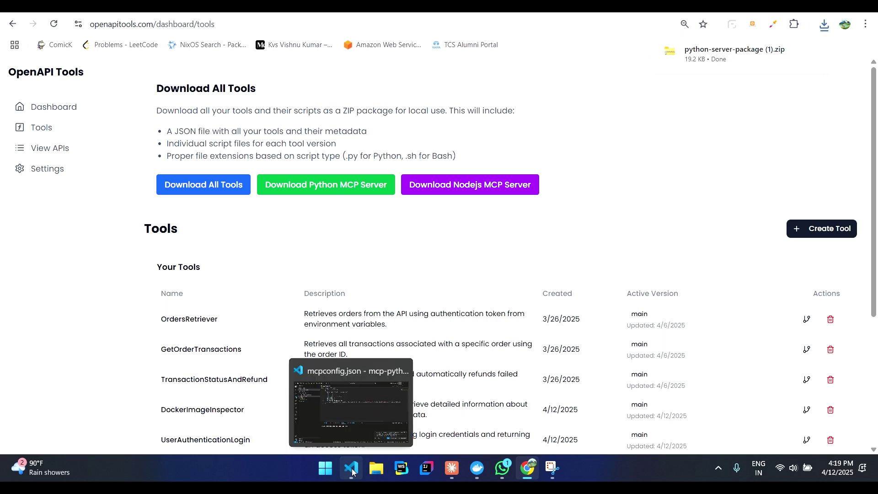
click(352, 471)
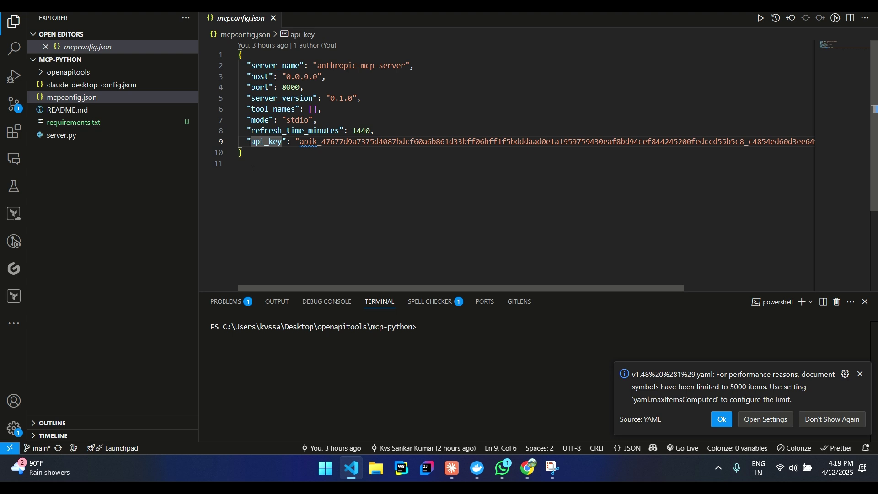
click(66, 71)
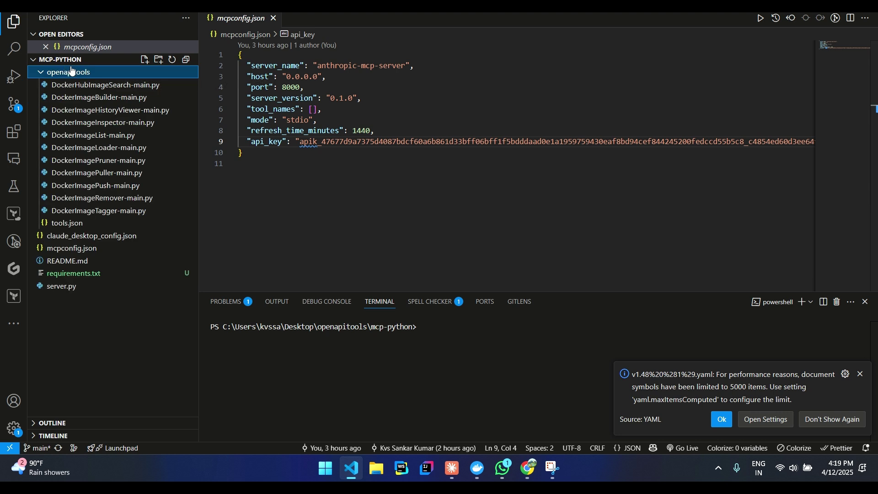
click(71, 71)
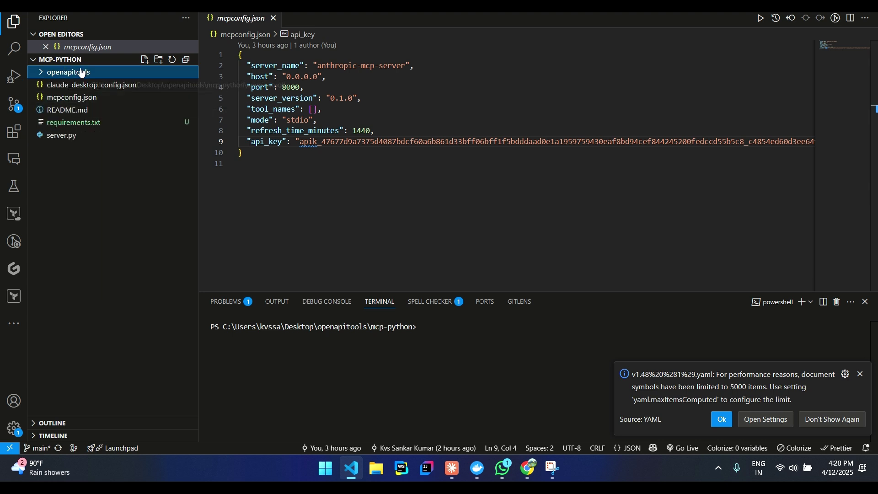
click(74, 122)
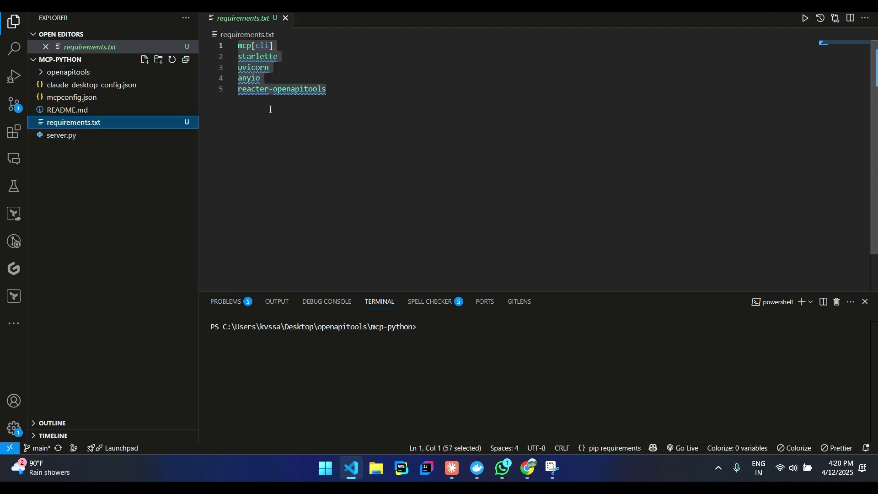
drag(274, 89, 237, 90)
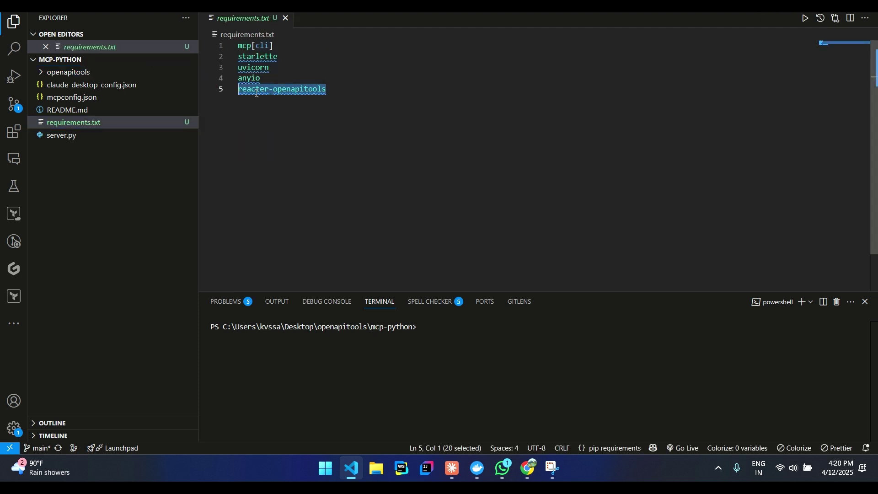
Delete the api_key entry from mcpconfig.json and remove the trailing comma after refresh_time_minutes.
click(83, 99)
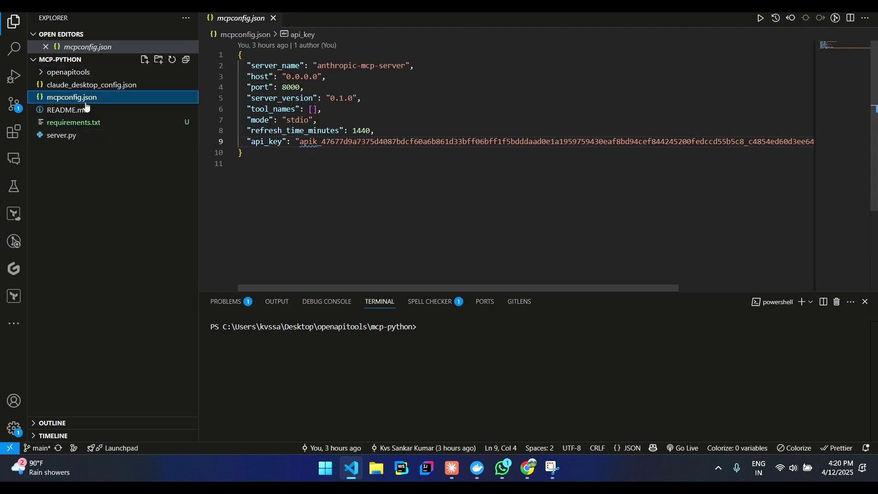
click(255, 141)
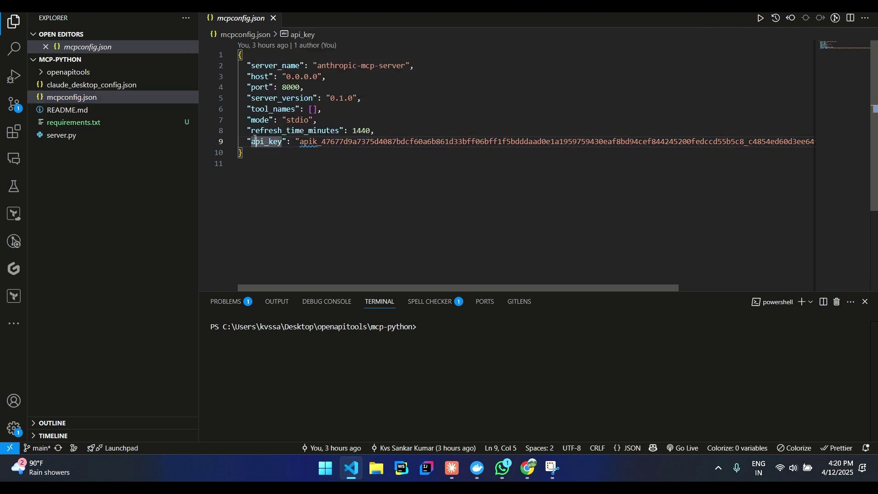
mouse_move(255, 143)
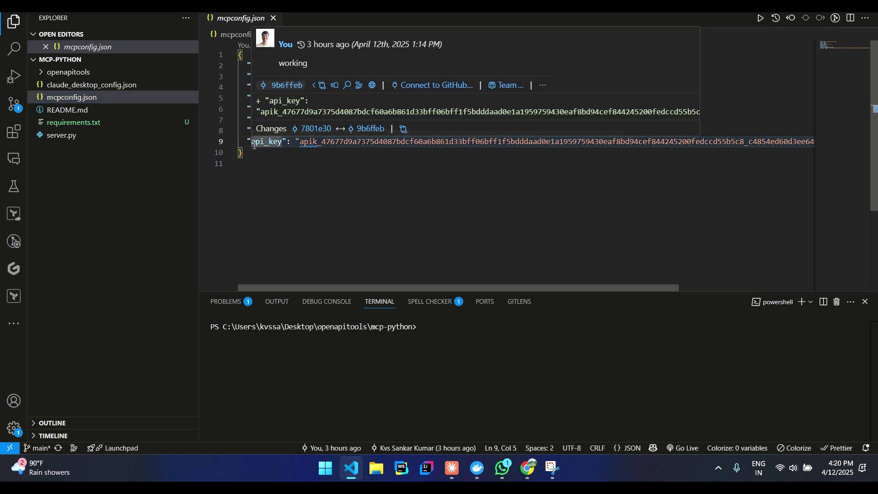
double_click(256, 145)
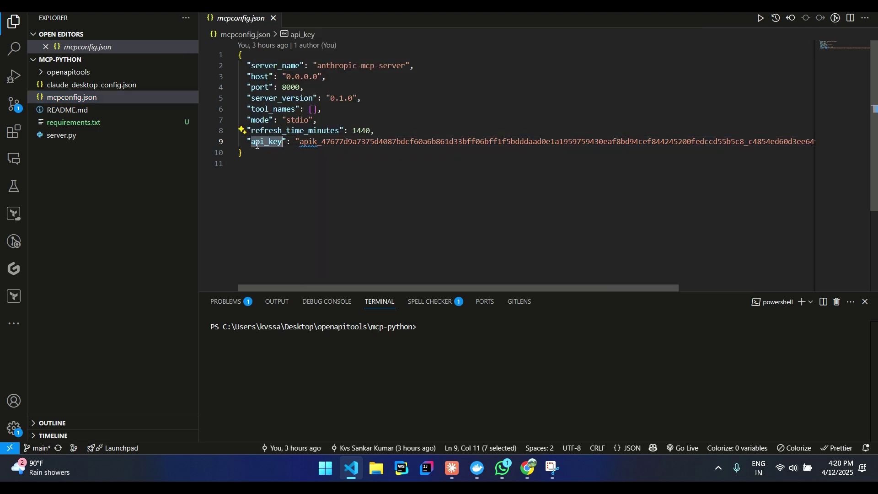
click(300, 142)
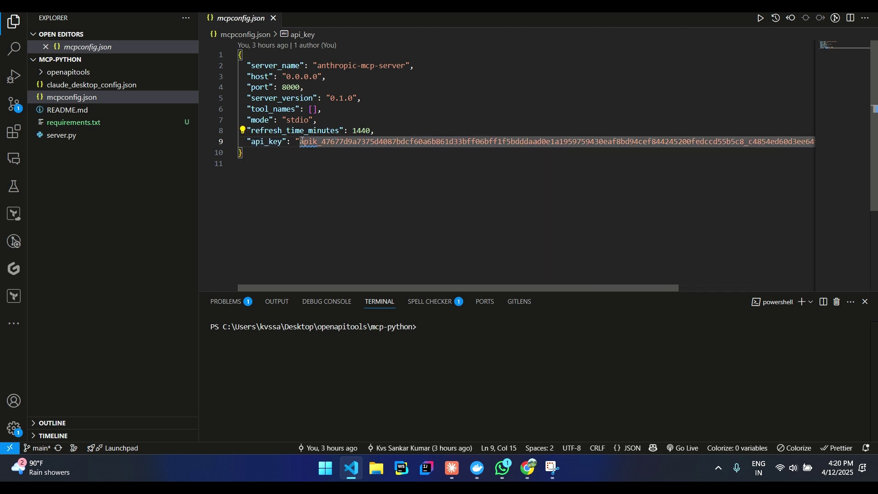
key(ctrl+shift+k)
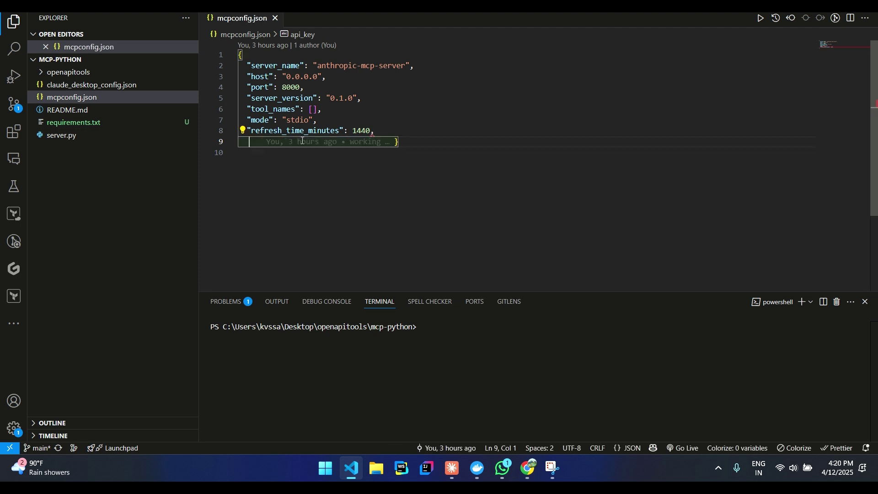
click(390, 134)
key(BackSpace)
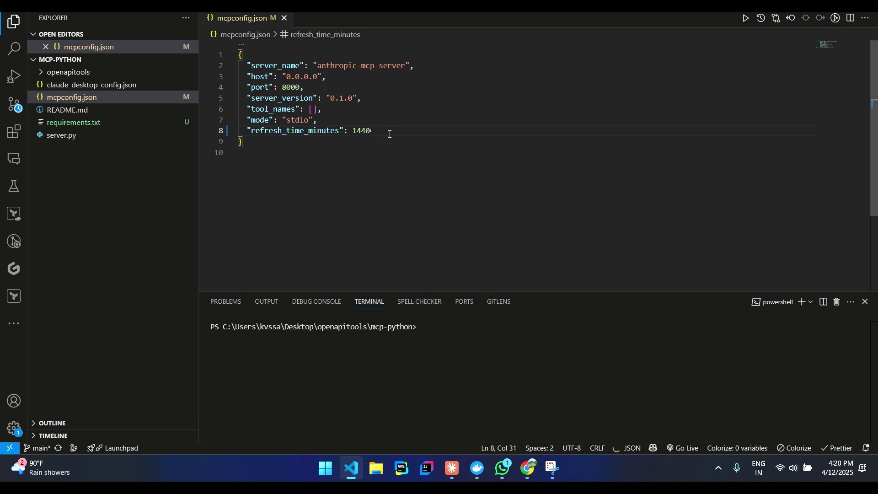
text(,)
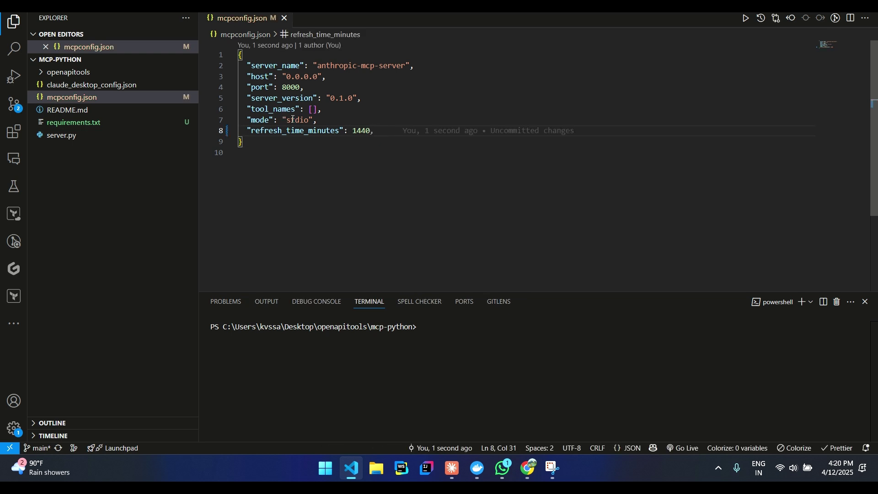
key(ctrl+z)
double_click(292, 119)
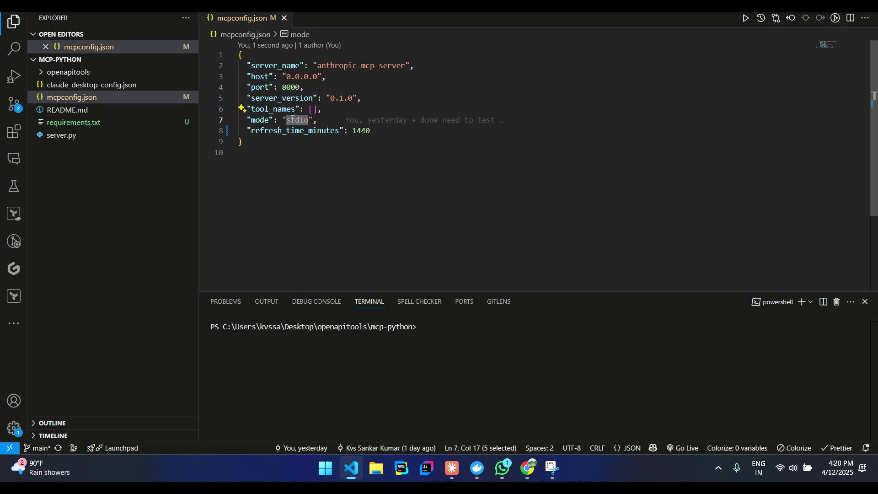
Switch to Claude Desktop and open the MCP log file from its developer options.
click(452, 468)
click(179, 16)
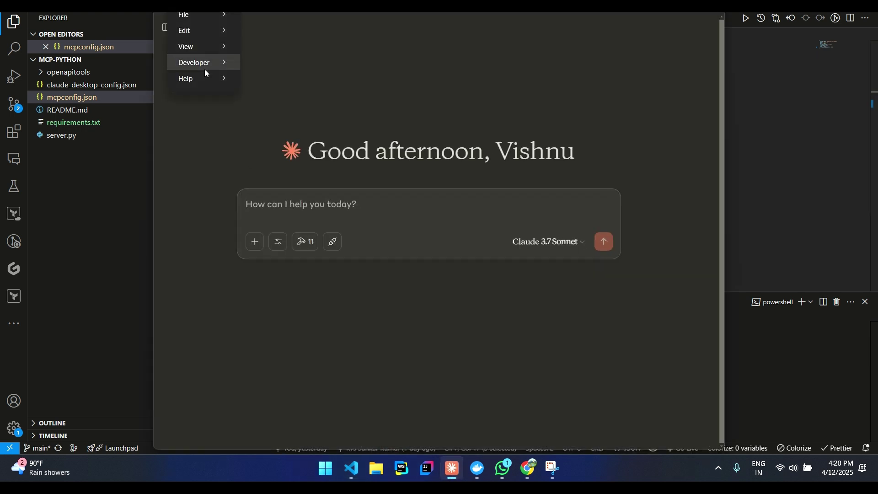
mouse_move(204, 69)
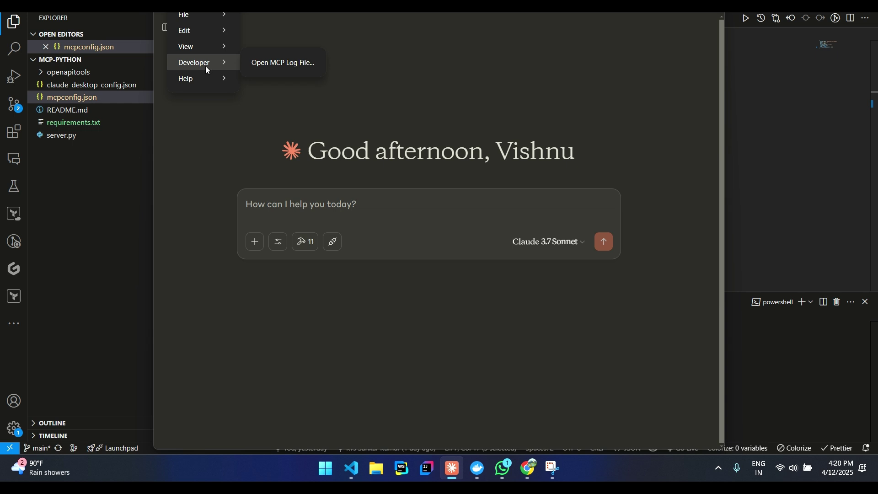
click(271, 62)
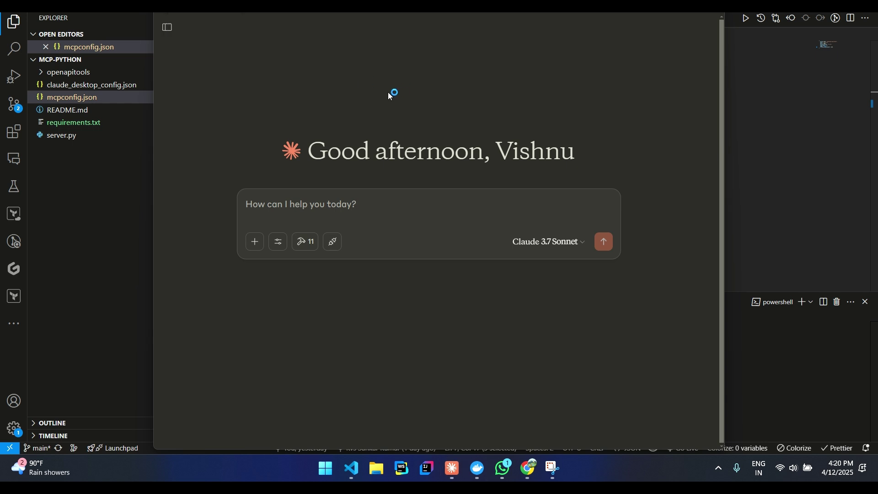
Switch to File Explorer and browse the C: drive to the user profile's AppData\Roaming\Claude folder.
click(375, 470)
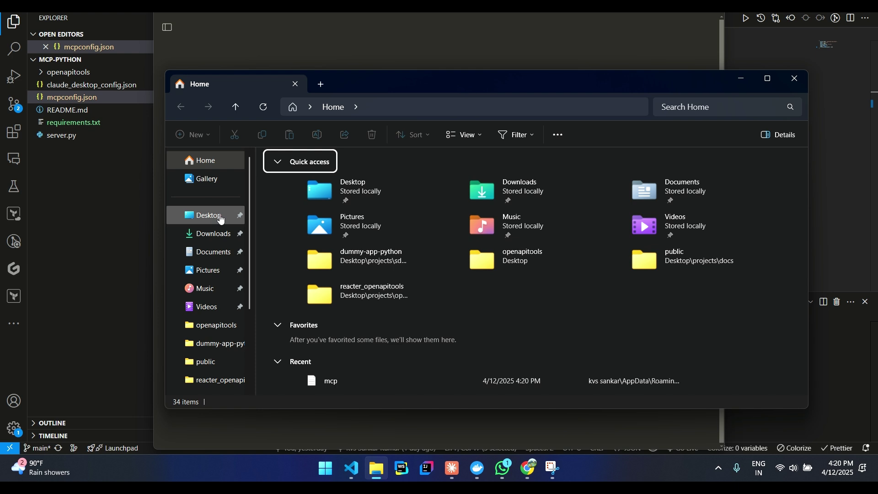
scroll(221, 220, down, 3)
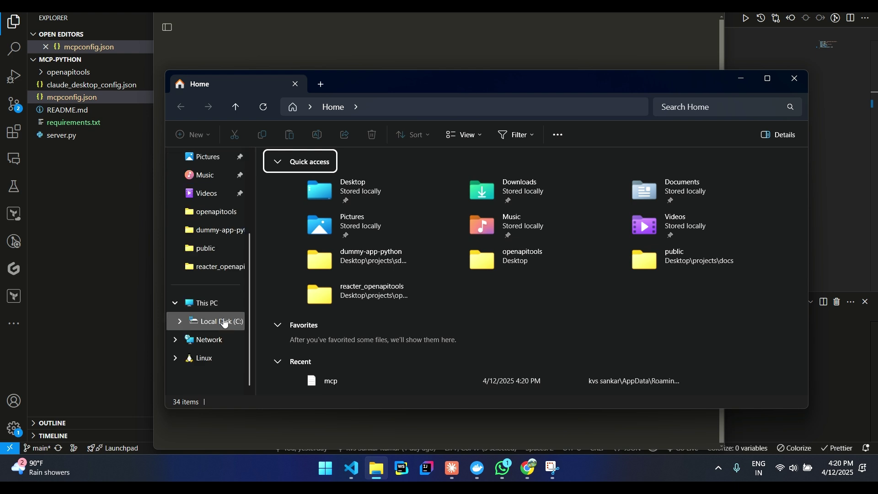
click(222, 321)
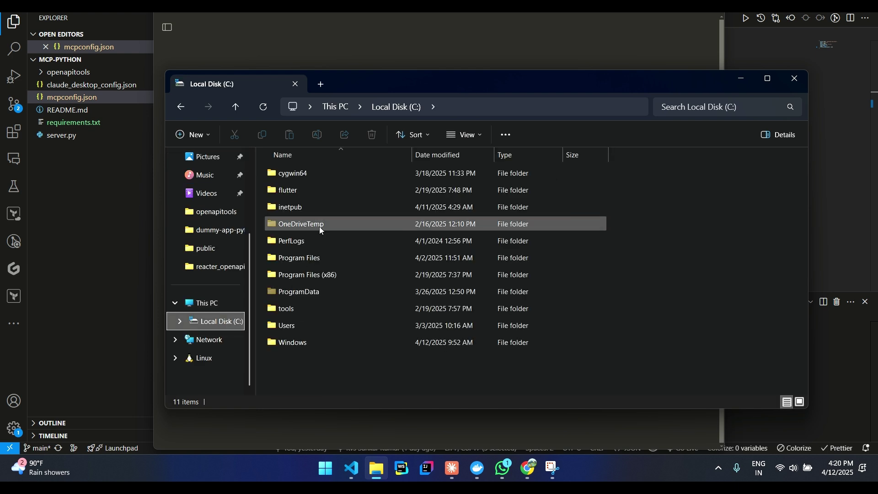
double_click(310, 323)
double_click(322, 188)
scroll(316, 240, down, 5)
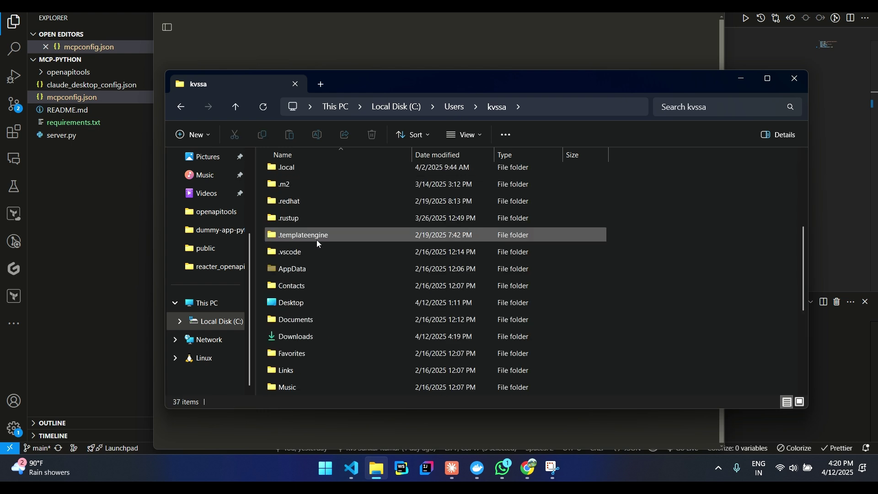
double_click(311, 273)
double_click(310, 213)
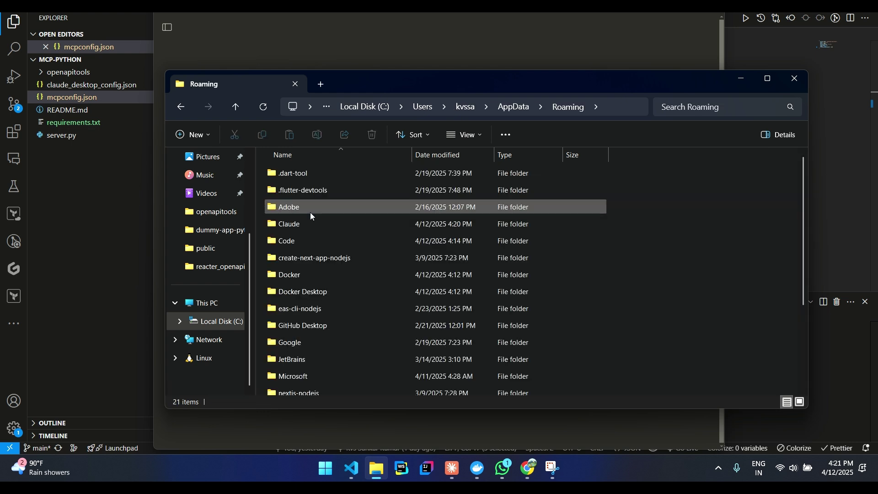
double_click(311, 224)
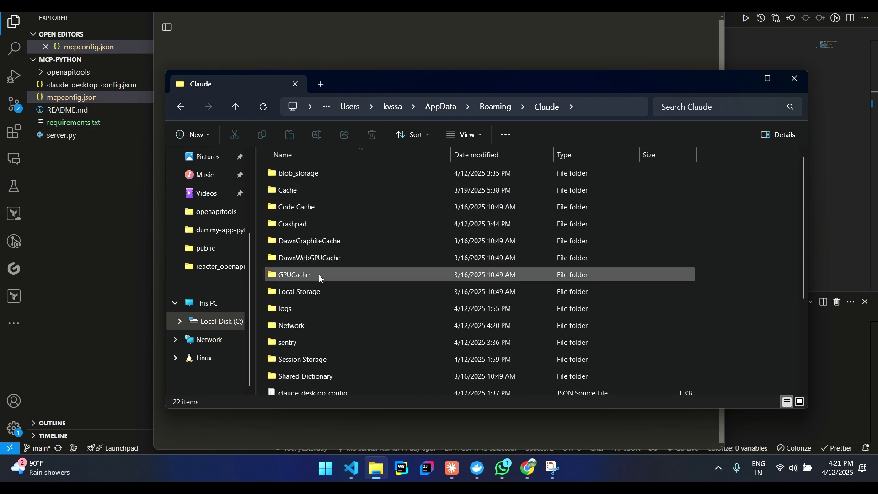
Open the claude_desktop_config JSON file from the Claude folder in Visual Studio Code.
scroll(320, 275, down, 3)
click(311, 256)
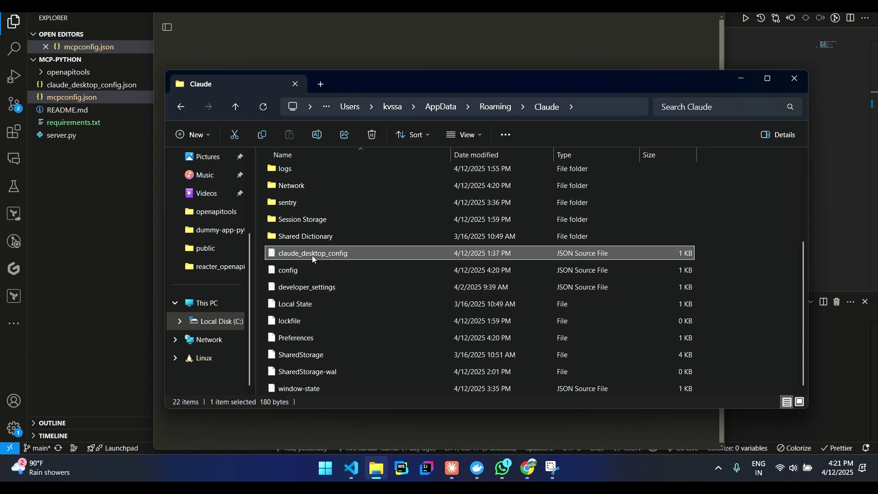
right_click(312, 256)
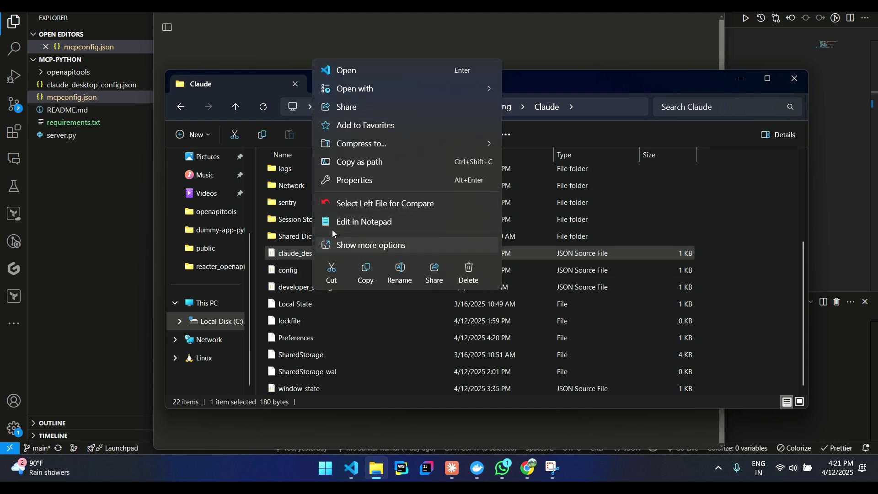
click(370, 70)
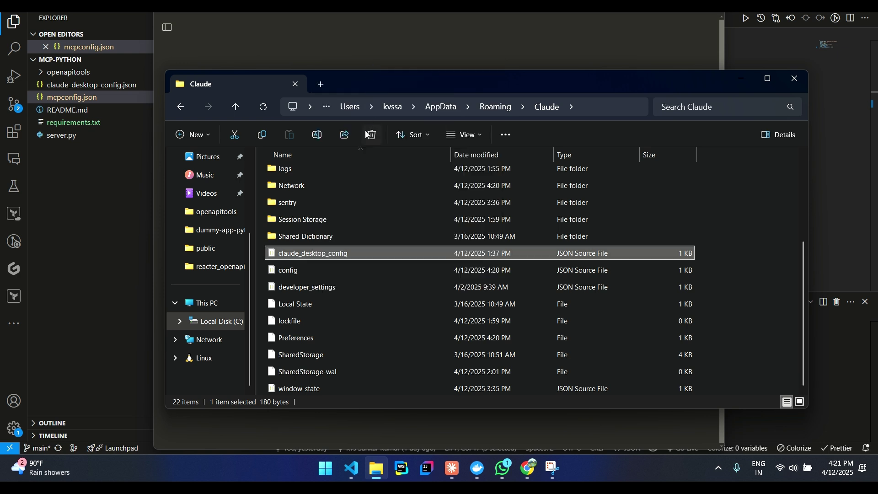
click(330, 132)
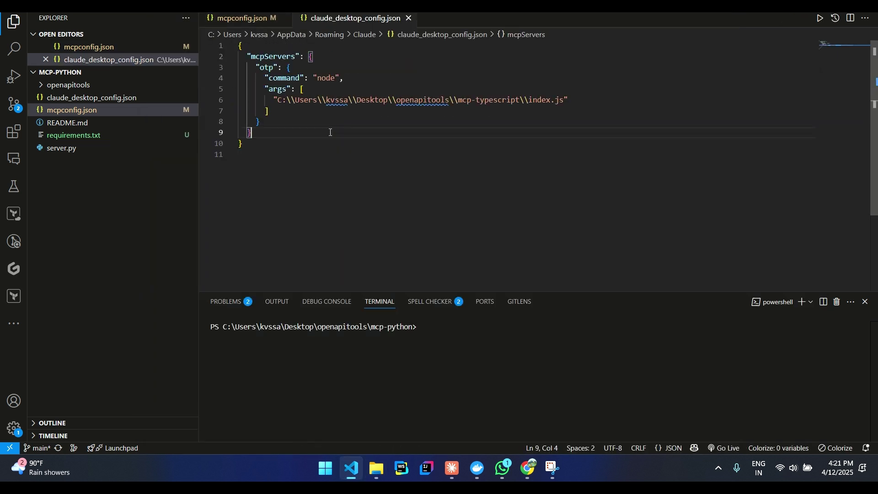
Replace the entire content of Claude's claude_desktop_config.json with the content of the mcp-python project's claude_desktop_config.json.
click(96, 98)
click(379, 175)
key(ctrl+a)
key(ctrl+c)
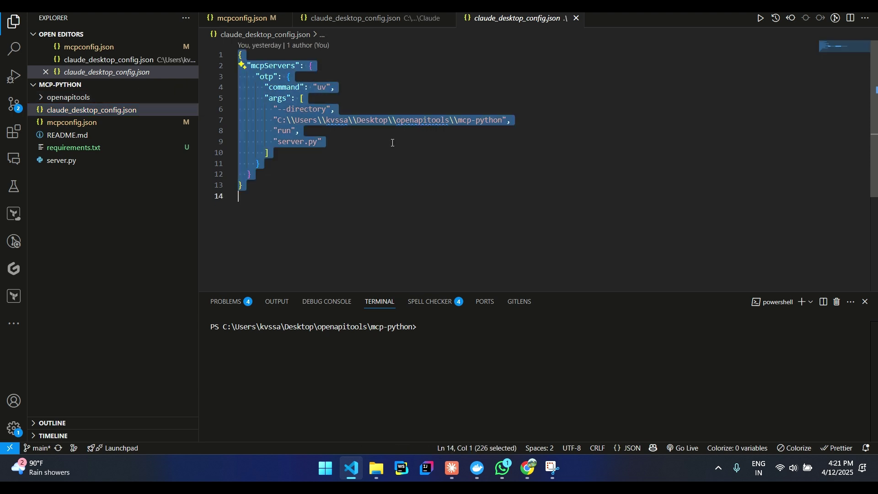
click(350, 22)
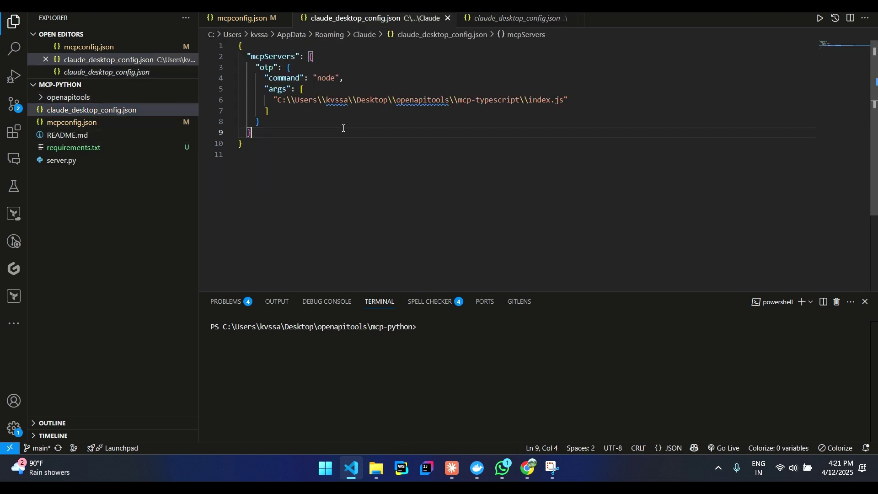
key(ctrl+a)
key(ctrl+v)
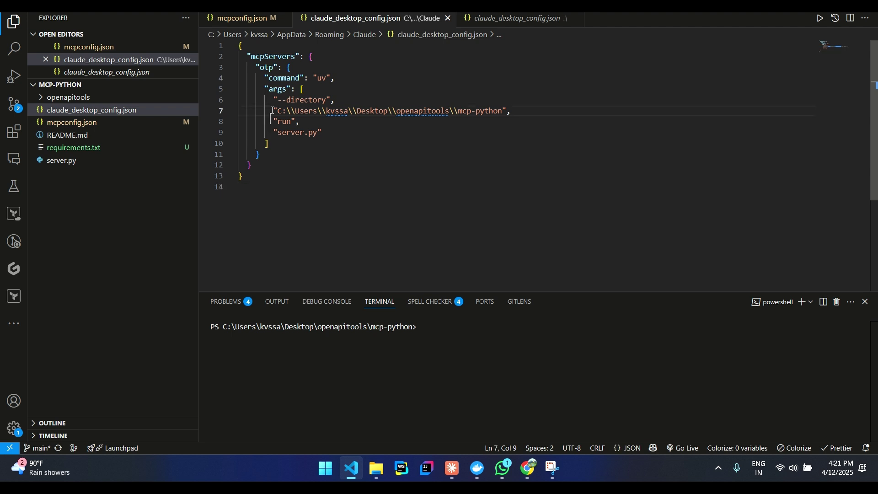
Rename the otp server entry under mcpServers to docker in Claude's claude_desktop_config.json.
drag(273, 110, 521, 111)
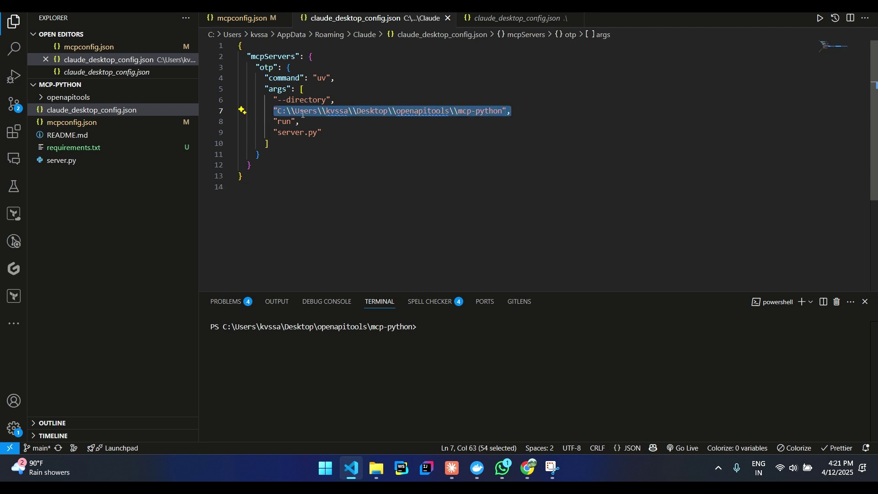
double_click(284, 78)
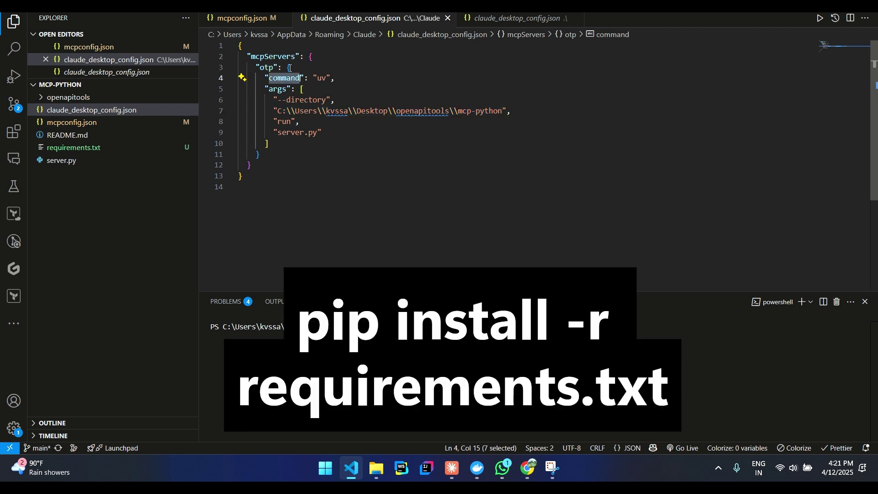
double_click(268, 68)
text(docker)
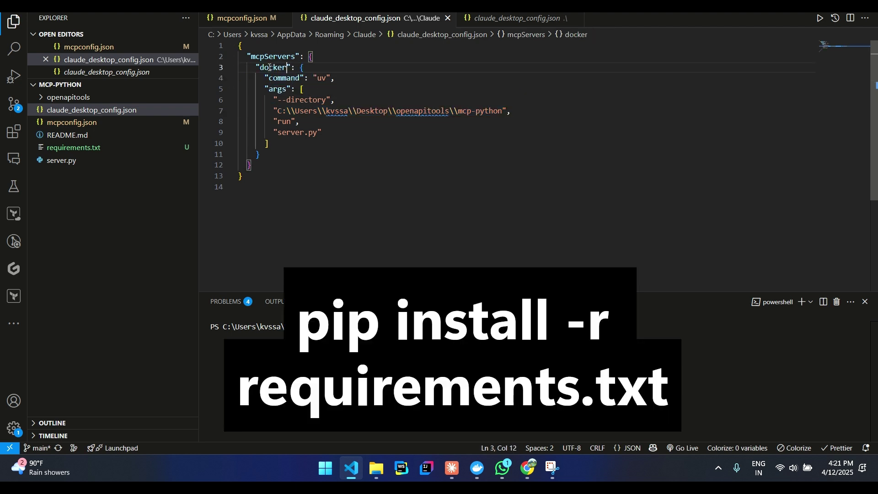
click(373, 190)
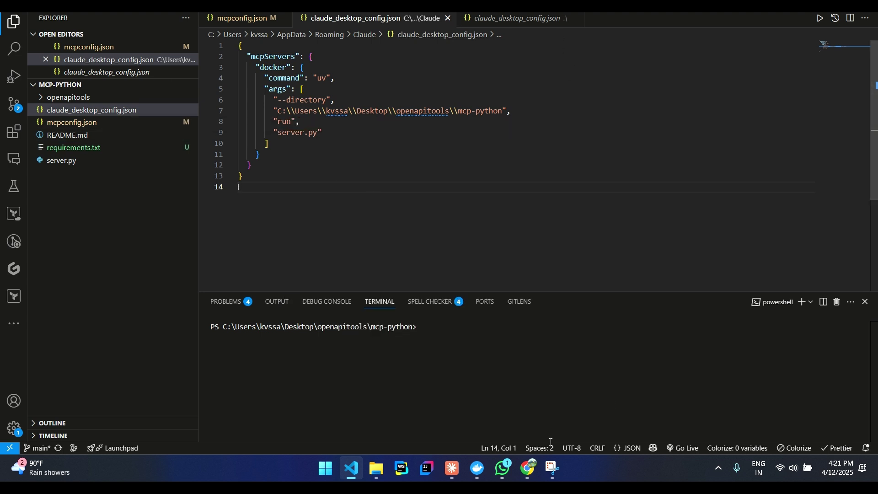
Switch to Claude Desktop and look through the list of available MCP tools from the docker server.
click(722, 471)
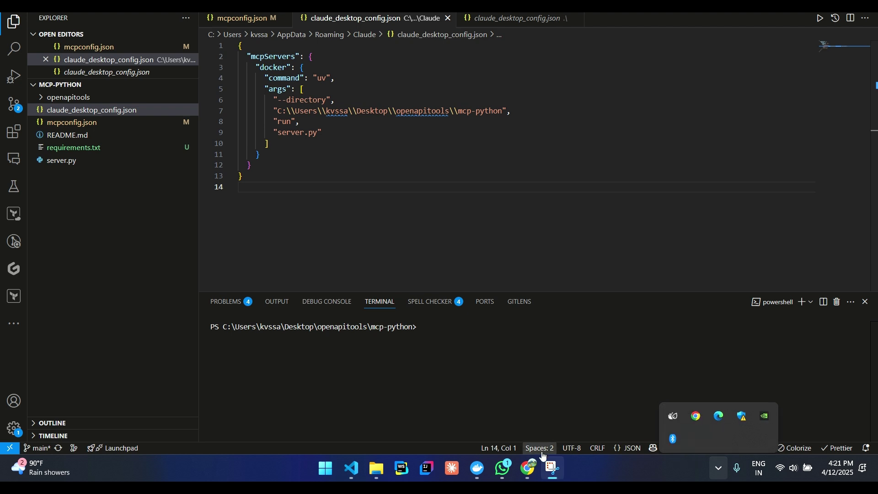
click(452, 467)
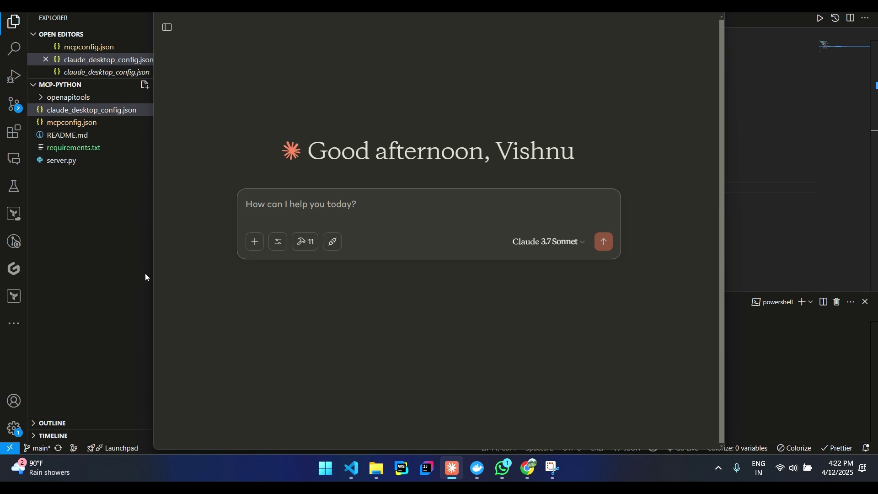
click(307, 252)
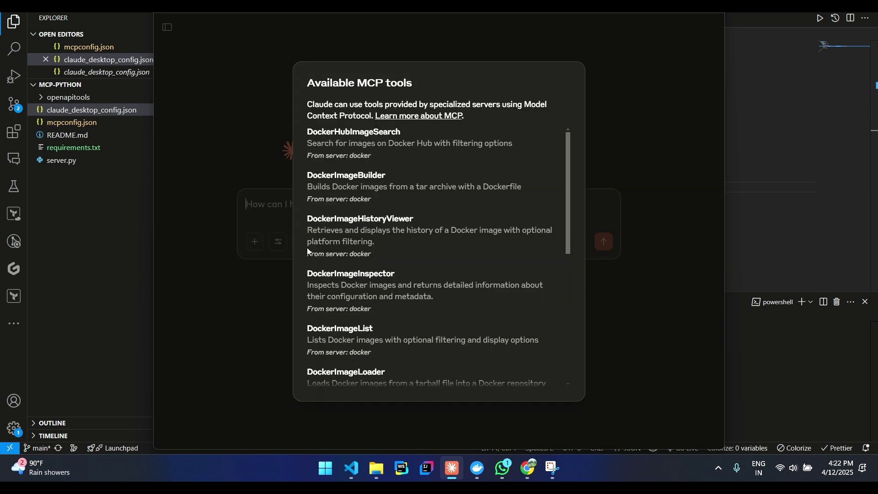
scroll(392, 186, down, 5)
scroll(349, 273, up, 5)
key(Escape)
Check the installed MCP servers in the context-sharing dialog for anthropic-mcp-server, and close the dialog.
click(334, 243)
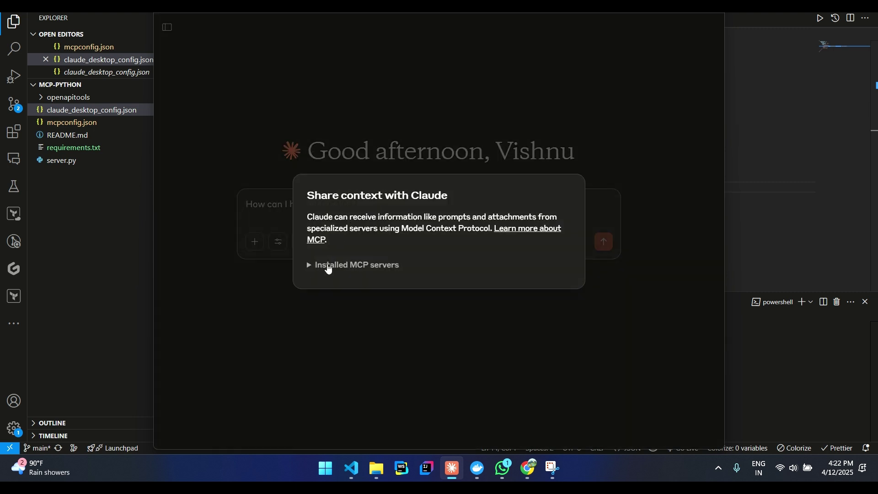
click(328, 267)
drag(305, 281, 390, 281)
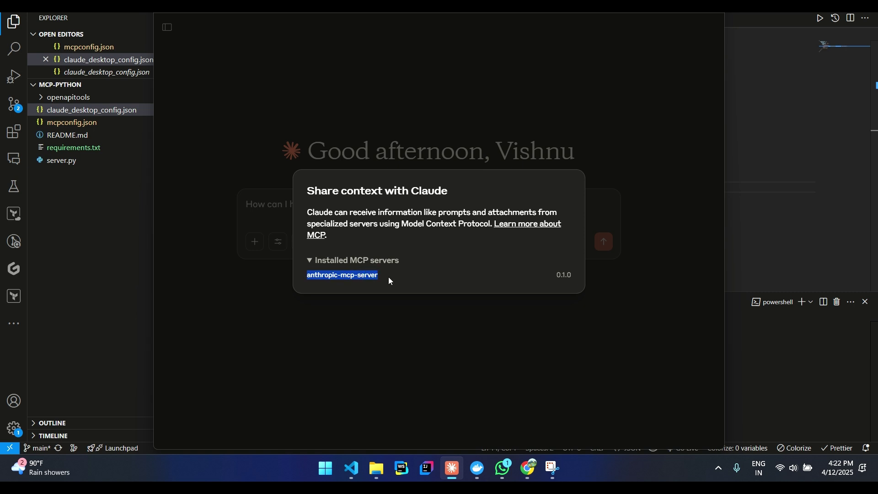
click(332, 351)
Ask Claude "can u pls list the docker images i have" and allow the DockerImageList tool for this chat.
text(can )
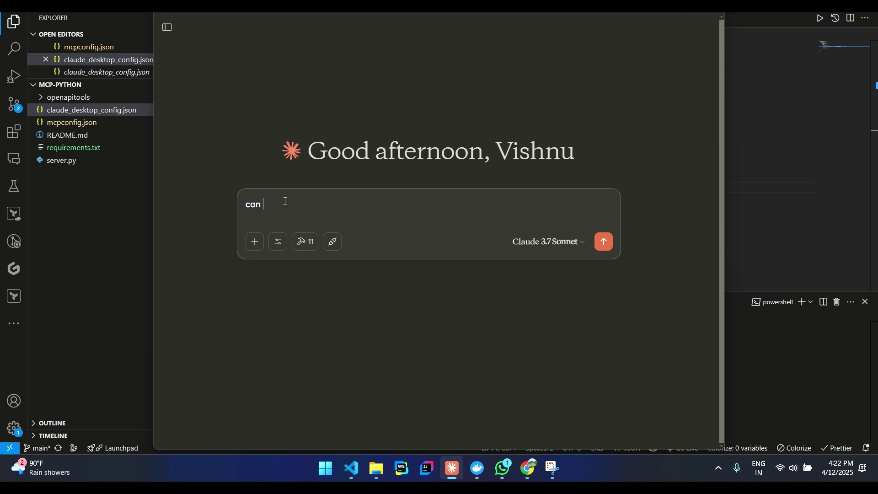
text(u pls list the docker images i)
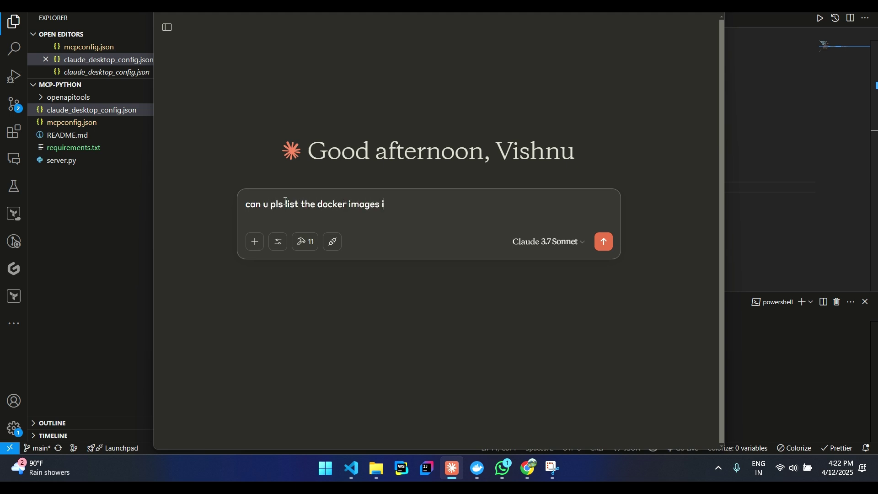
text( have)
key(Return)
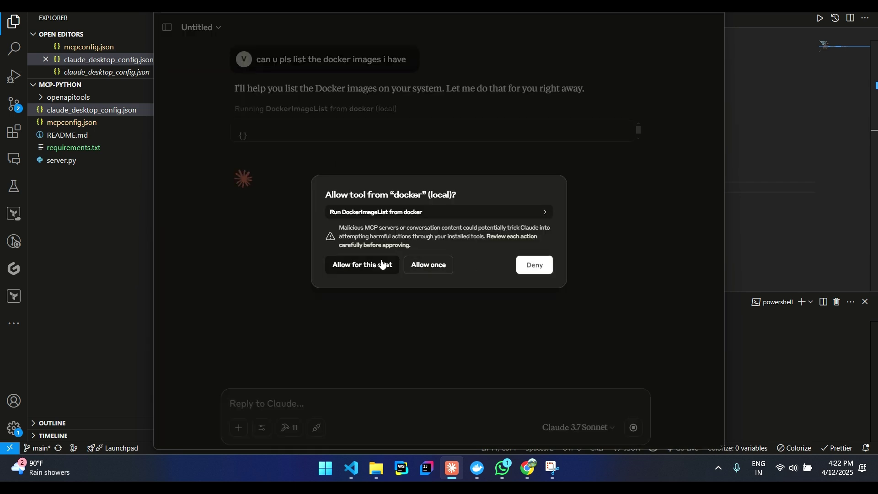
click(382, 265)
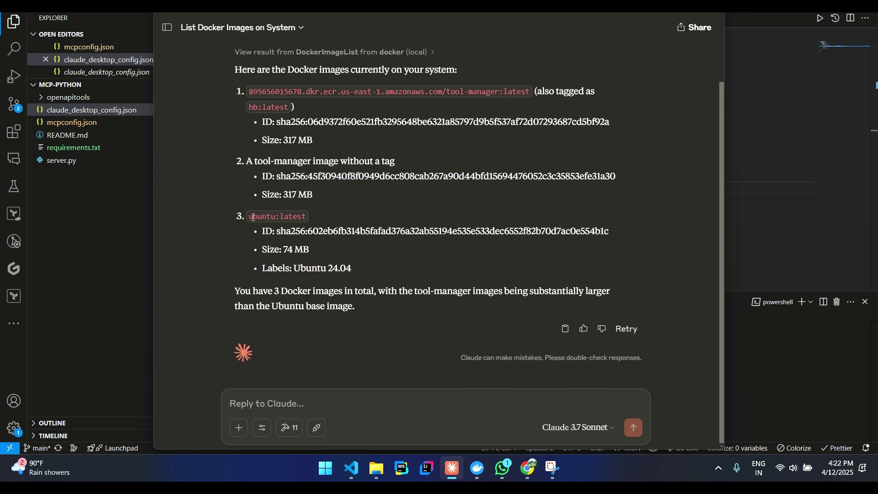
double_click(253, 217)
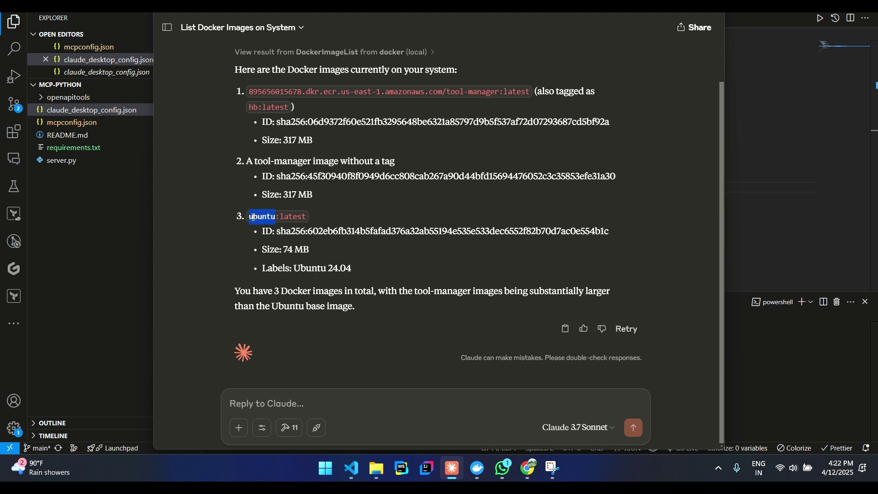
click(380, 257)
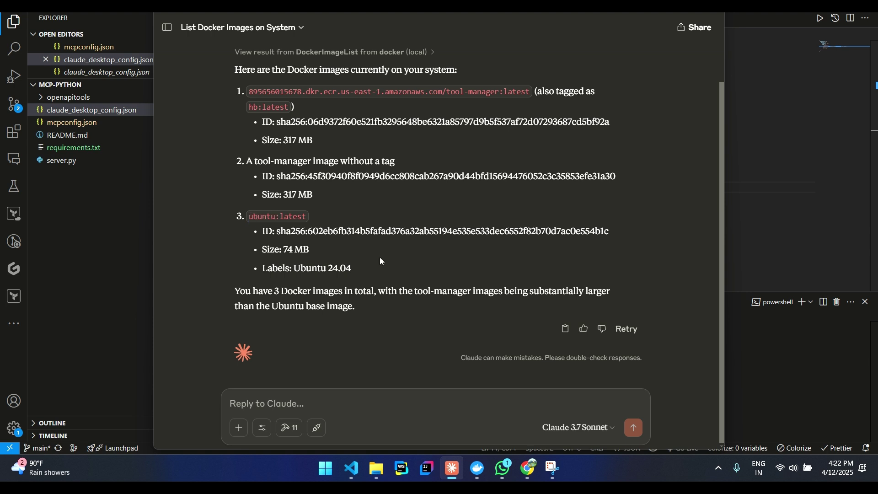